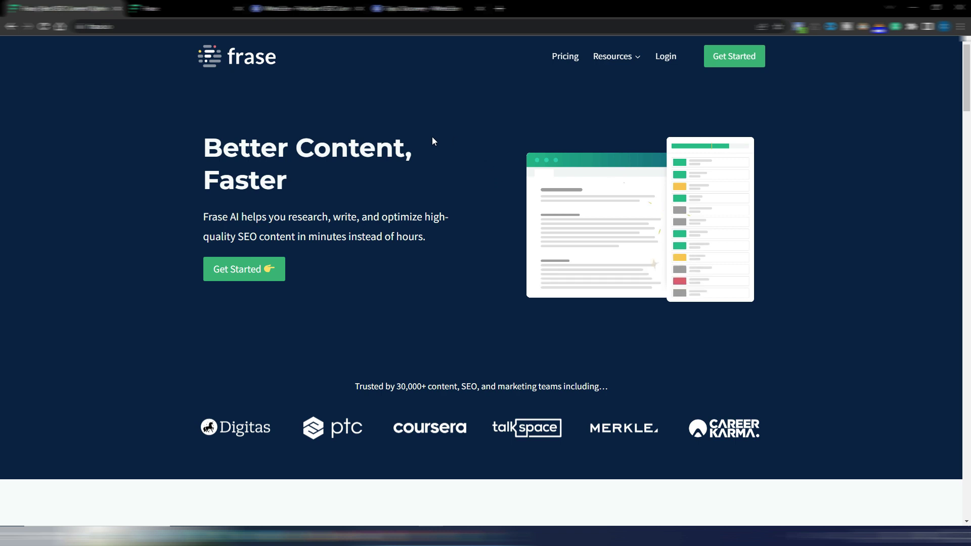
Step: View the WriterZen and Frase home pages, and switch to Frase's SEO Tools page
{"action": "left_click", "coordinate": [296, 7]}
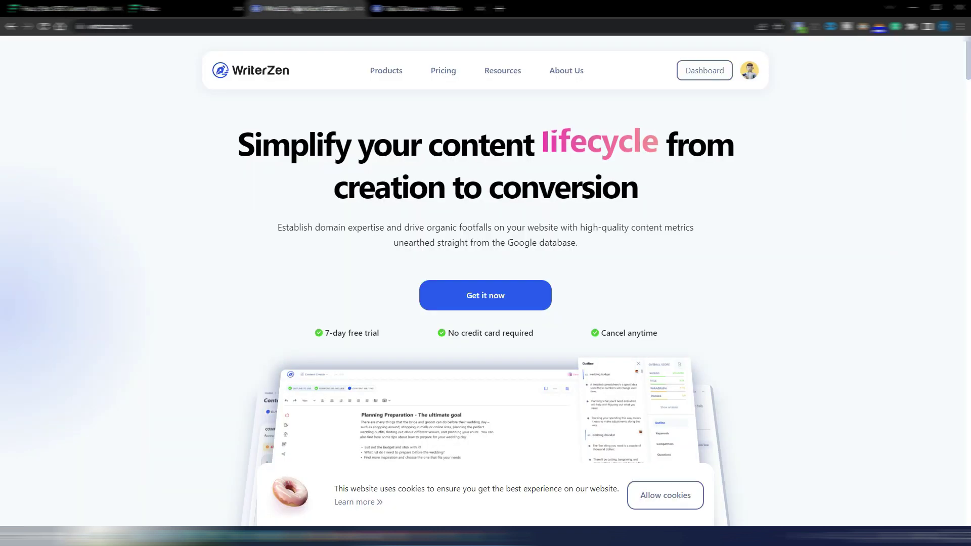
{"action": "left_click", "coordinate": [66, 8]}
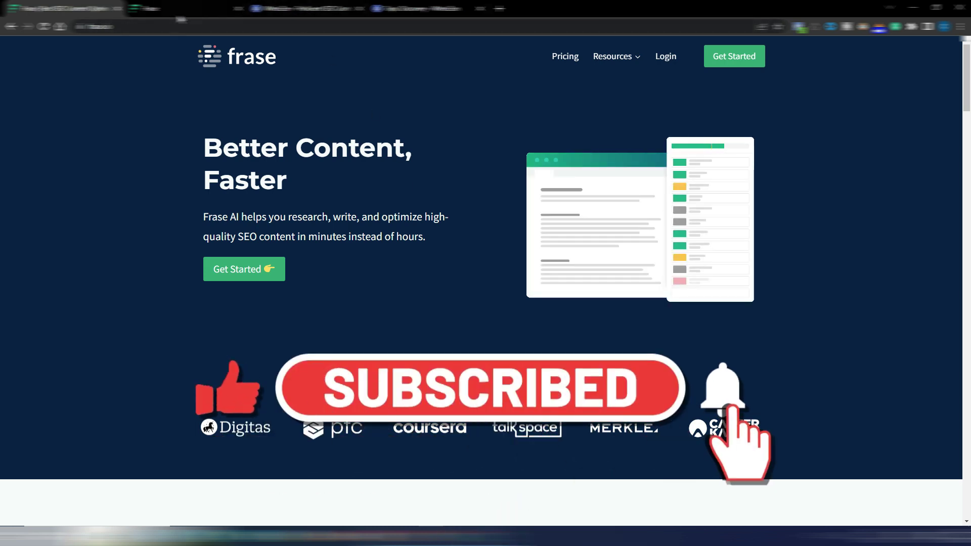
{"action": "left_click", "coordinate": [144, 8]}
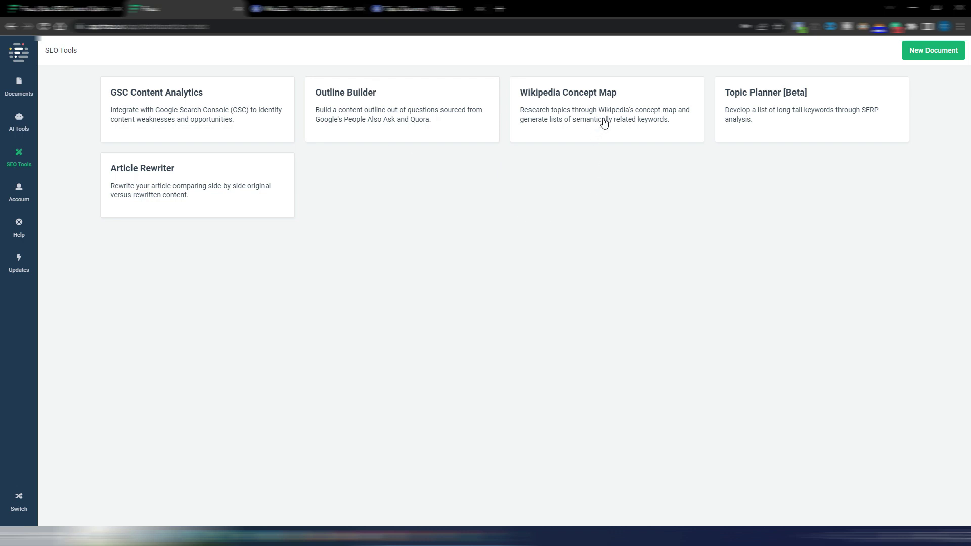
Step: Search the Wikipedia Concept Map tool for "home alarm system" in English and generate the map for the Security Alarm topic
{"action": "left_click", "coordinate": [567, 103]}
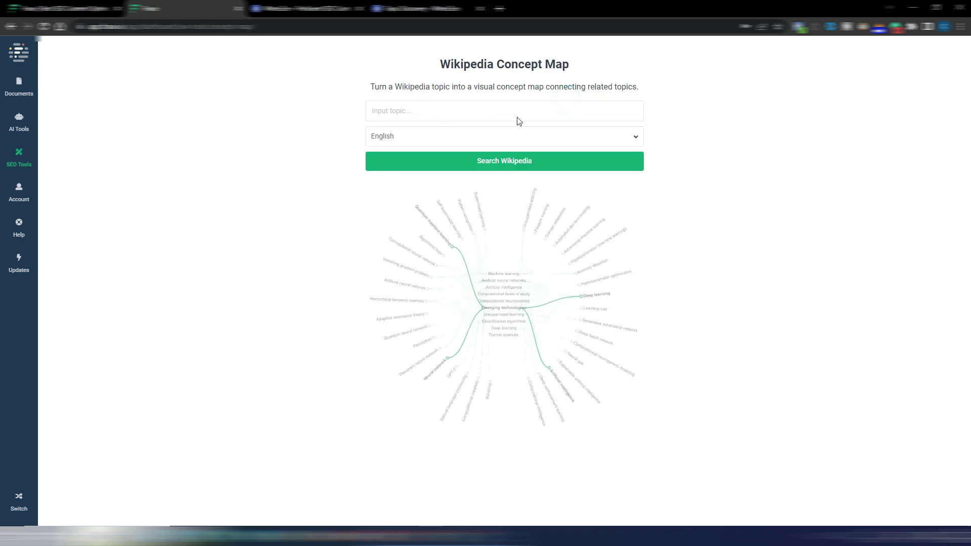
{"action": "left_click", "coordinate": [456, 113]}
{"action": "type", "text": "home alarm system"}
{"action": "left_click", "coordinate": [637, 139]}
{"action": "scroll", "coordinate": [578, 199], "scroll_direction": "down", "scroll_amount": 5}
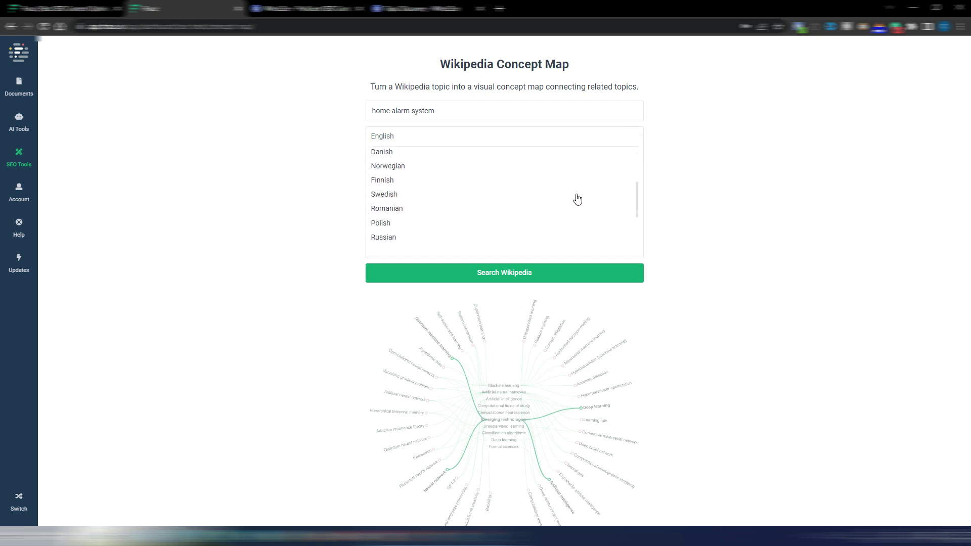
{"action": "scroll", "coordinate": [577, 199], "scroll_direction": "up", "scroll_amount": 5}
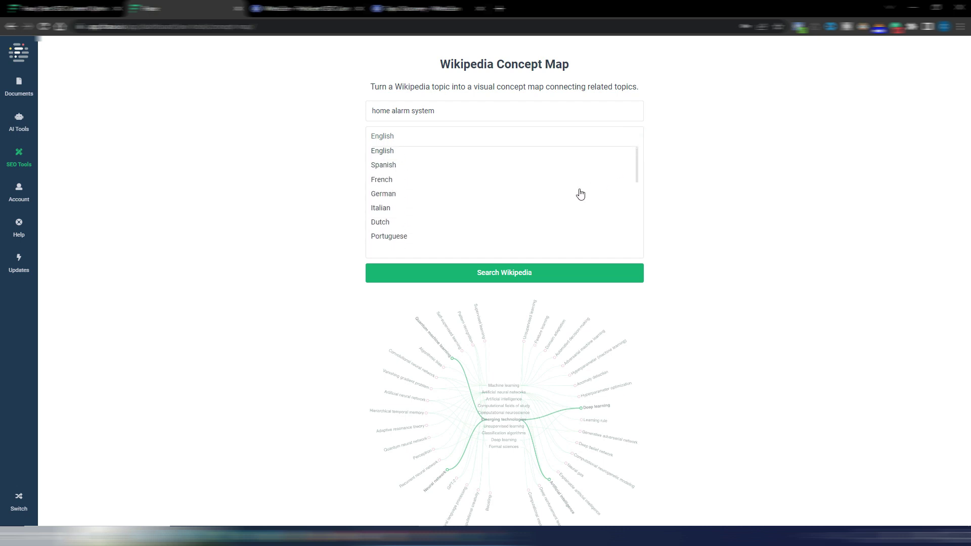
{"action": "left_click", "coordinate": [732, 149]}
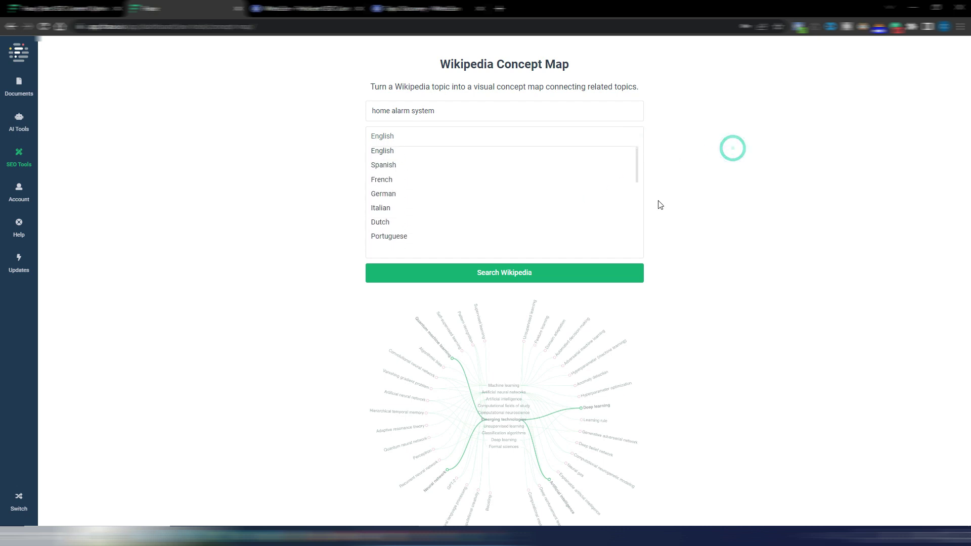
{"action": "left_click", "coordinate": [506, 273]}
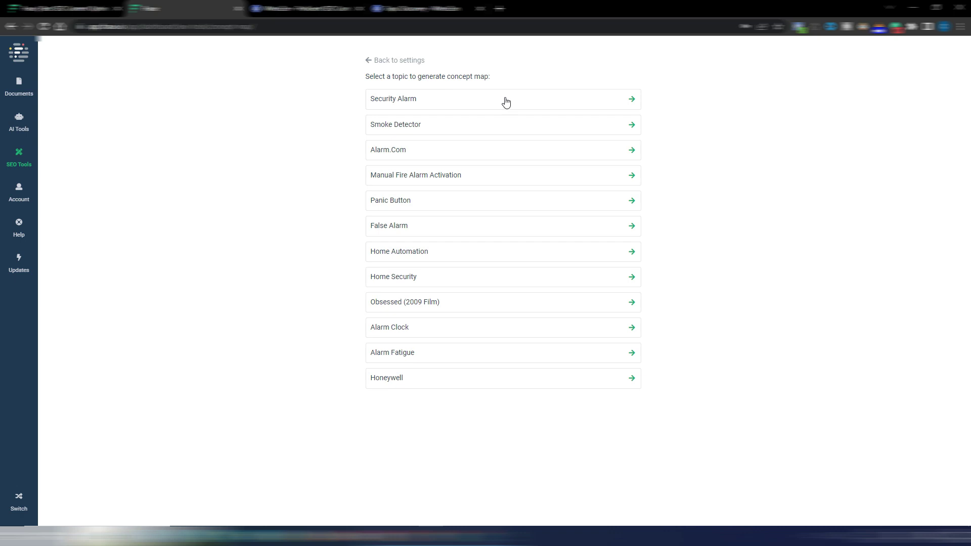
{"action": "left_click", "coordinate": [442, 103]}
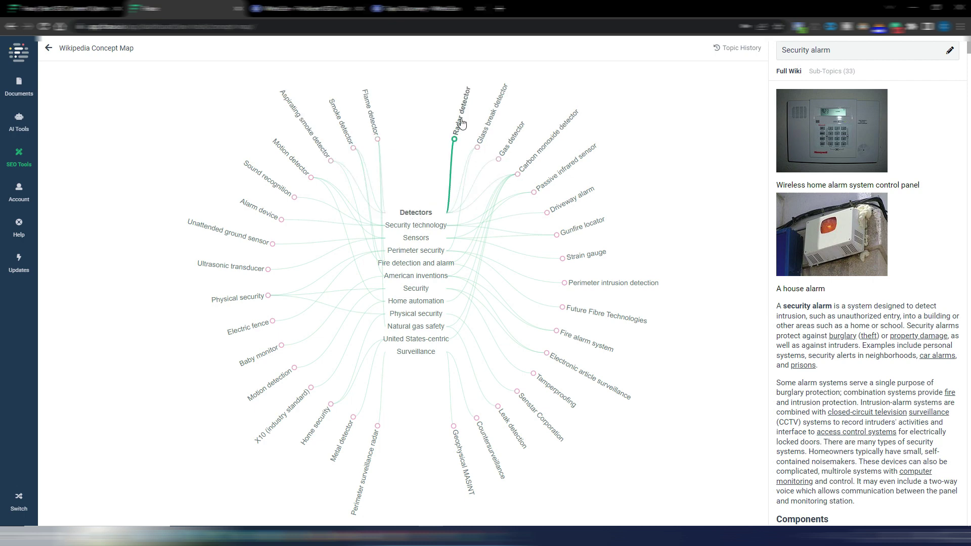
Step: Examine the Detectors category, its Detector topic map and the linked Sensor article on Wikipedia, and return to the SEO tools overview
{"action": "left_click", "coordinate": [416, 213]}
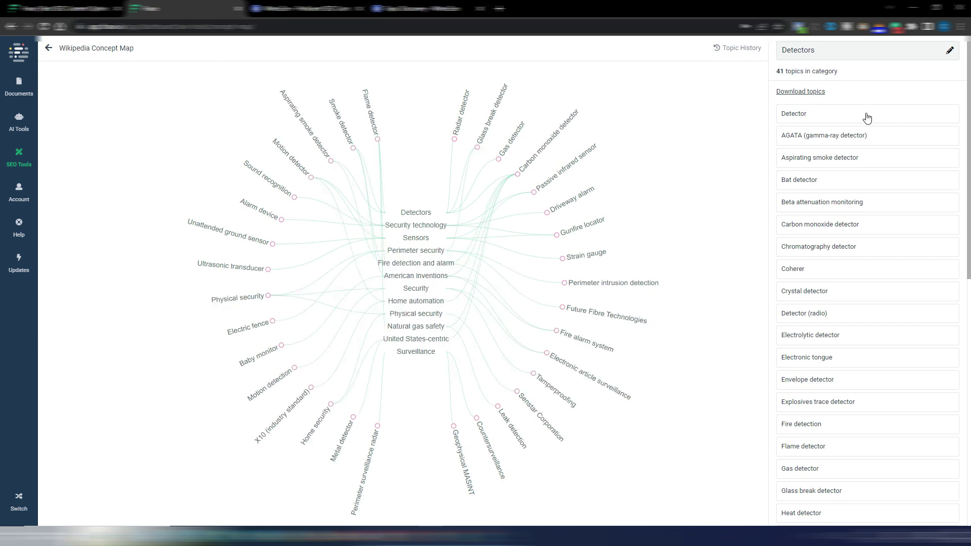
{"action": "left_click", "coordinate": [820, 114]}
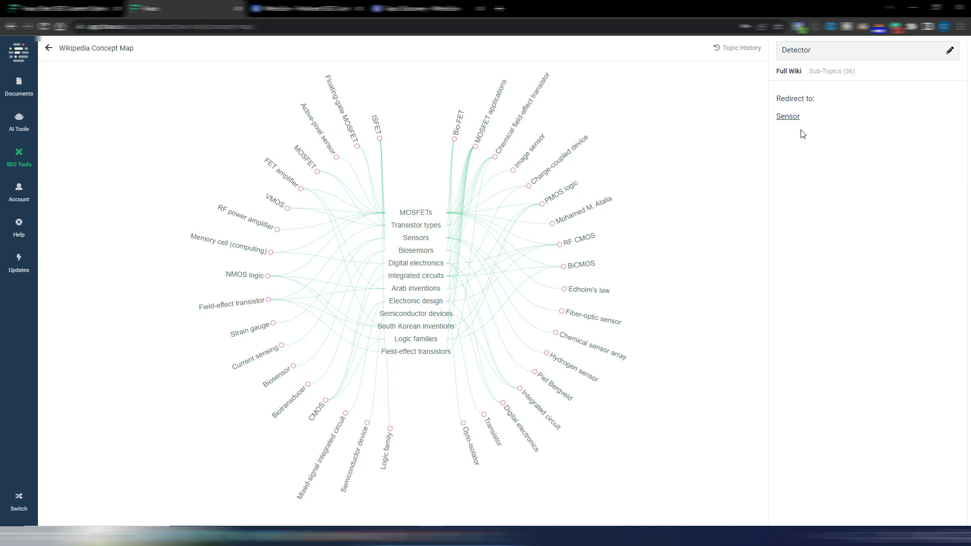
{"action": "left_click", "coordinate": [787, 116]}
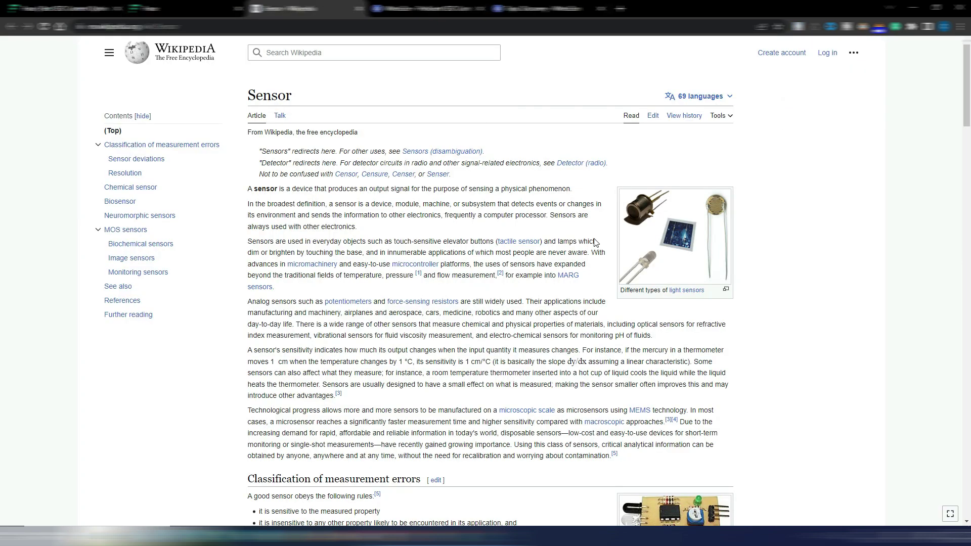
{"action": "key", "text": "ctrl+w"}
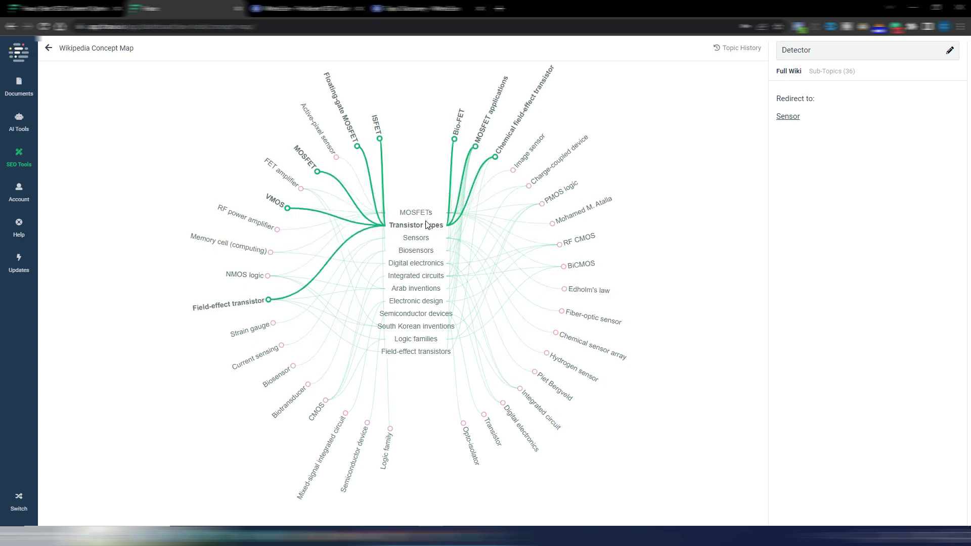
{"action": "key", "text": "alt+Left"}
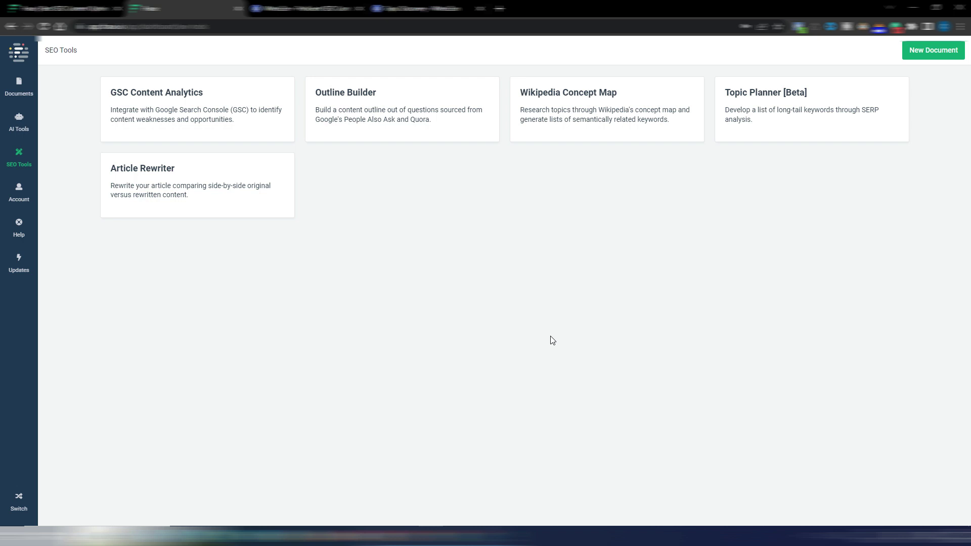
Step: Search the Topic Planner for "home alarm system" in English for the United States and review the SERP topics
{"action": "left_click", "coordinate": [766, 97]}
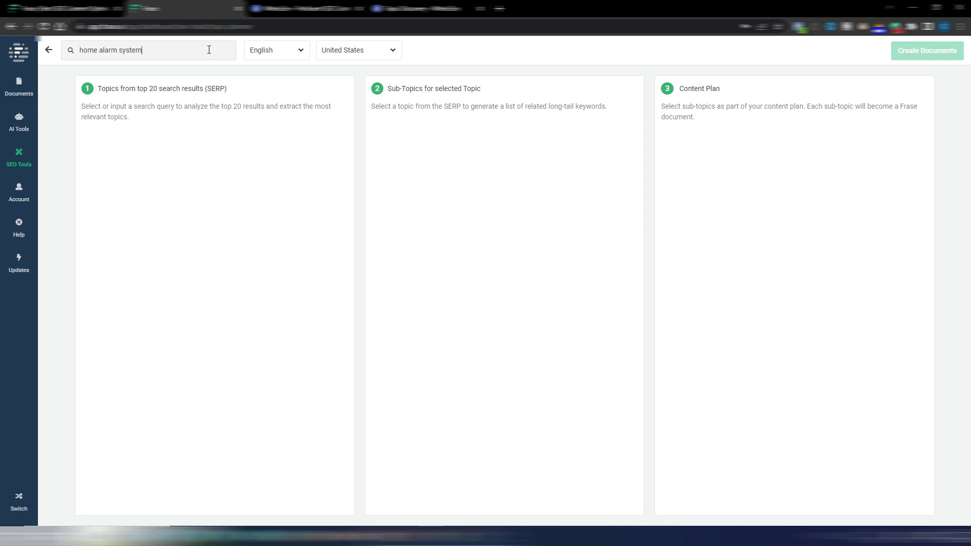
{"action": "key", "text": "Return"}
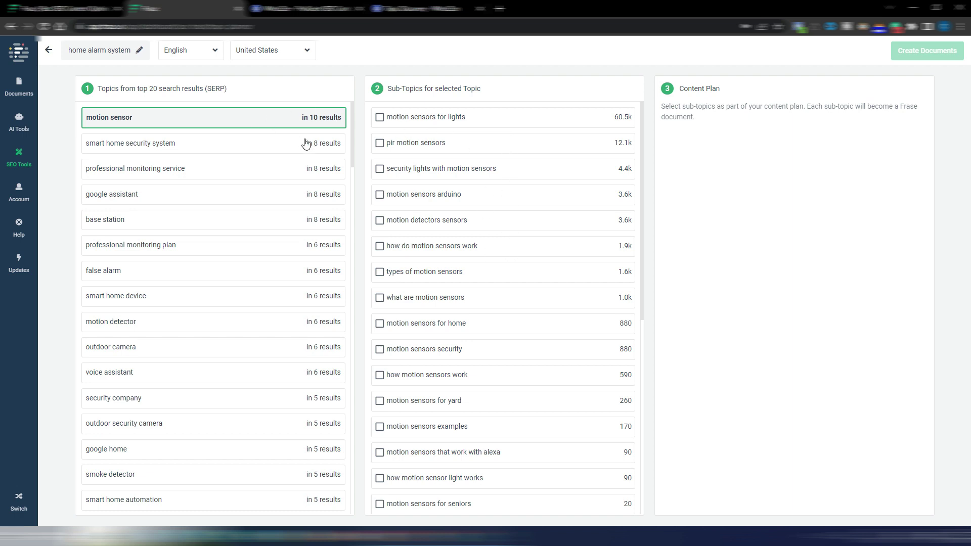
{"action": "scroll", "coordinate": [276, 166], "scroll_direction": "down", "scroll_amount": 2}
{"action": "scroll", "coordinate": [277, 167], "scroll_direction": "down", "scroll_amount": 10}
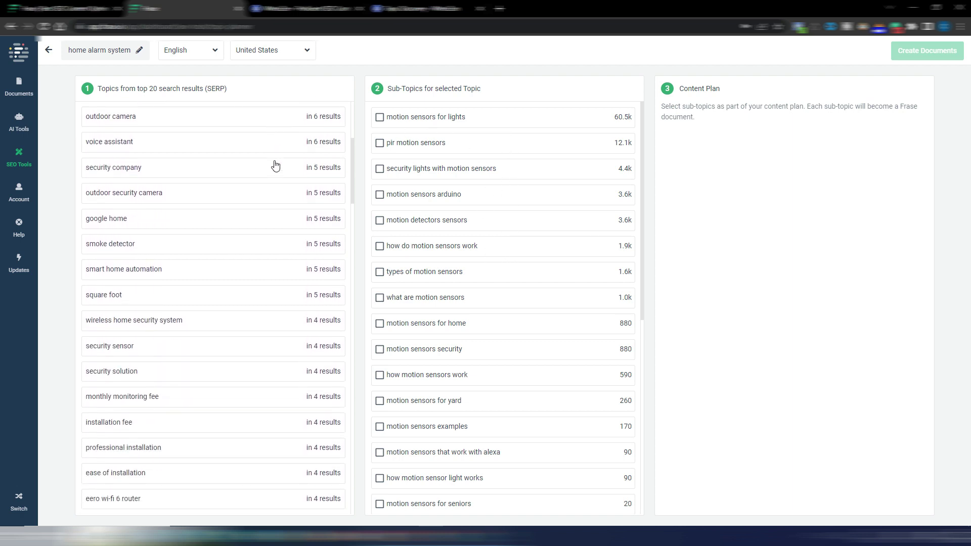
{"action": "scroll", "coordinate": [273, 165], "scroll_direction": "up", "scroll_amount": 8}
{"action": "scroll", "coordinate": [273, 165], "scroll_direction": "up", "scroll_amount": 5}
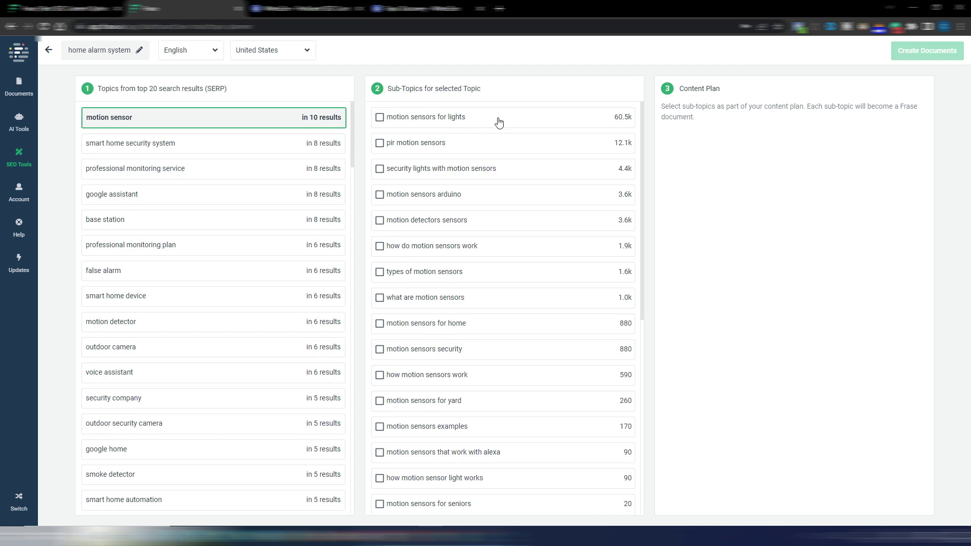
Step: Add "motion sensors for lights", "pir motion sensors", "security lights with motion sensors" and "motion sensors arduino" to the content plan
{"action": "left_click", "coordinate": [380, 118]}
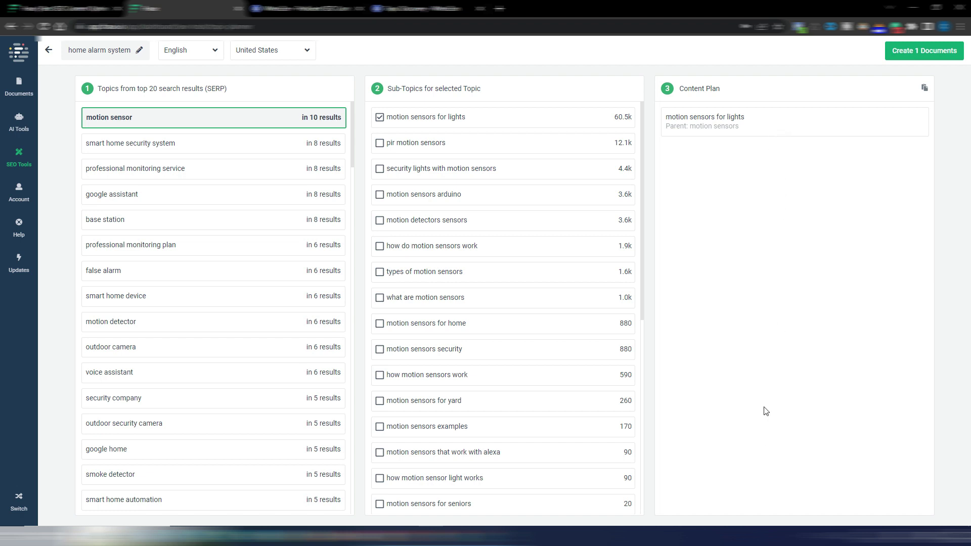
{"action": "left_click", "coordinate": [381, 143]}
{"action": "left_click", "coordinate": [380, 169]}
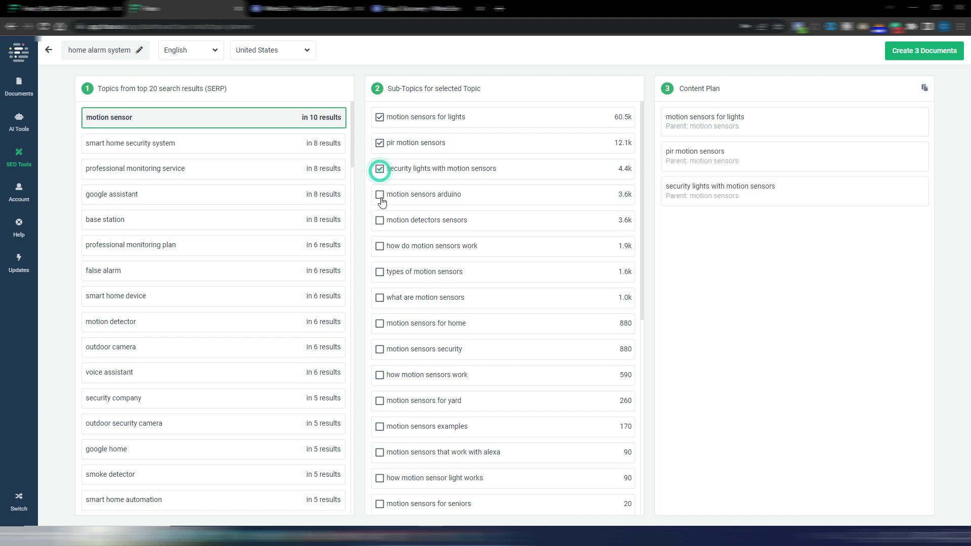
{"action": "left_click", "coordinate": [380, 195]}
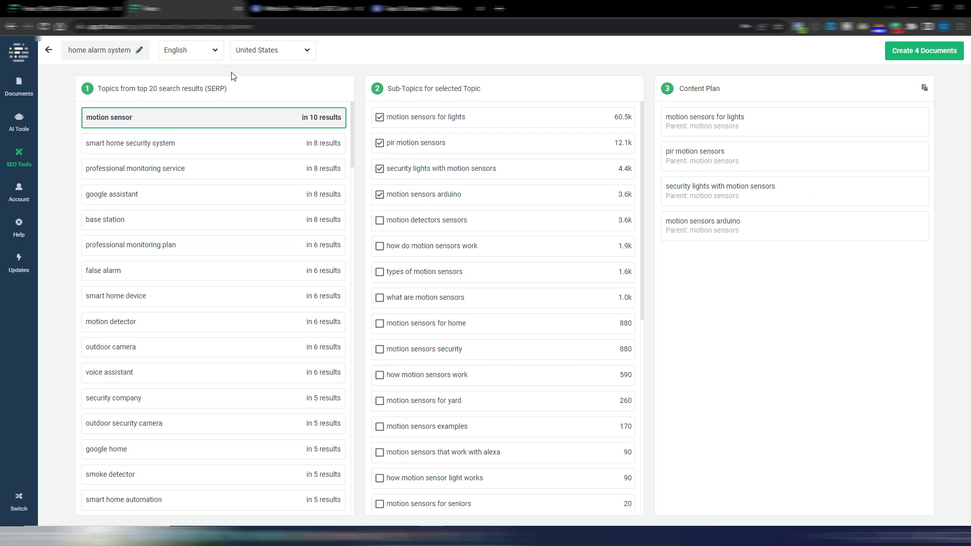
Step: Check the Topic Planner's language and country options and return to the SEO tools overview
{"action": "left_click", "coordinate": [207, 51]}
{"action": "left_click", "coordinate": [207, 51]}
{"action": "left_click", "coordinate": [266, 52]}
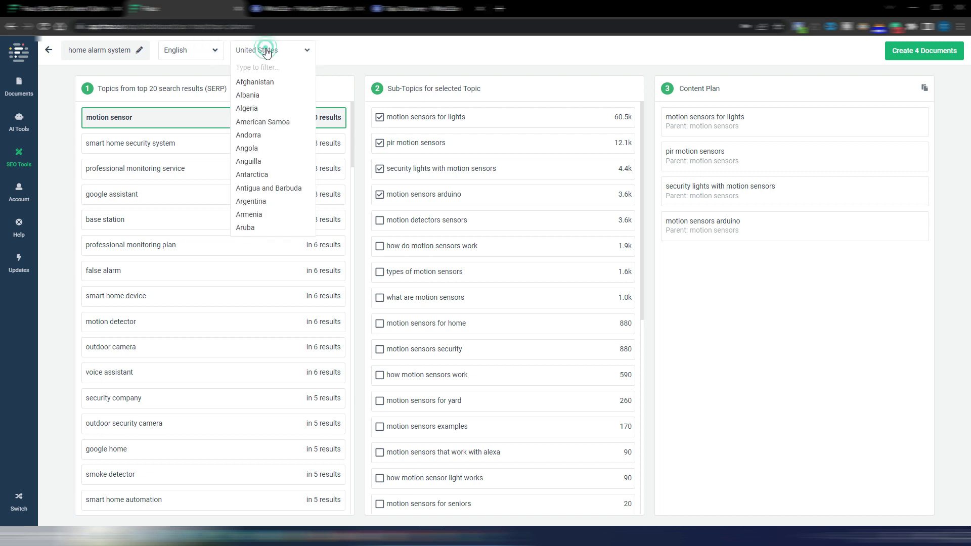
{"action": "left_click", "coordinate": [358, 62]}
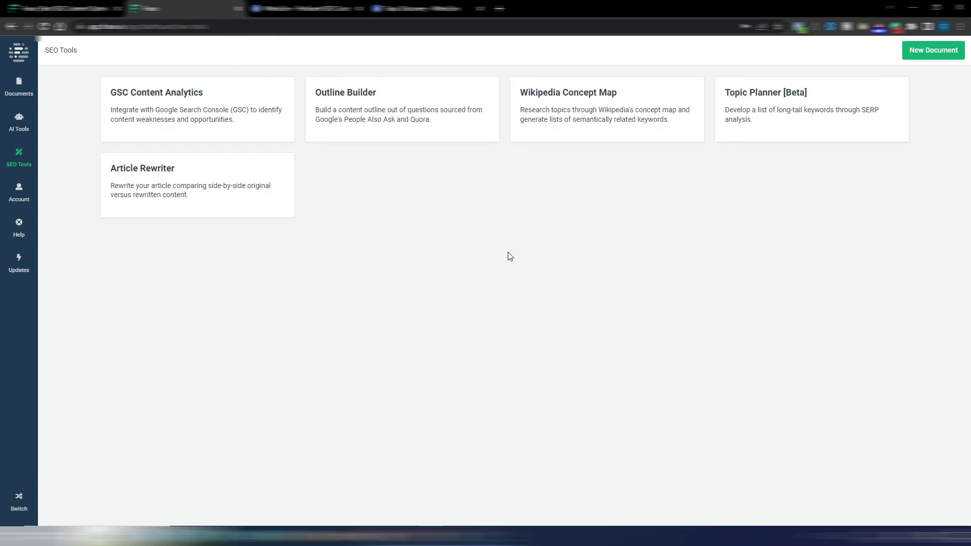
Step: Search the Outline Builder for the seed keyword "home alarm sensor" in English for the United States
{"action": "left_click", "coordinate": [349, 99]}
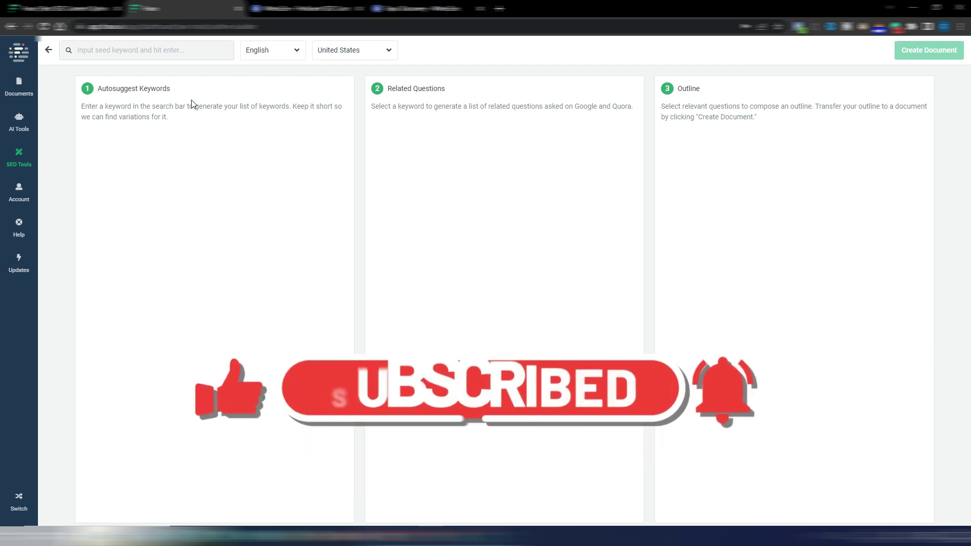
{"action": "left_click", "coordinate": [195, 51]}
{"action": "type", "text": "home alarm sensor"}
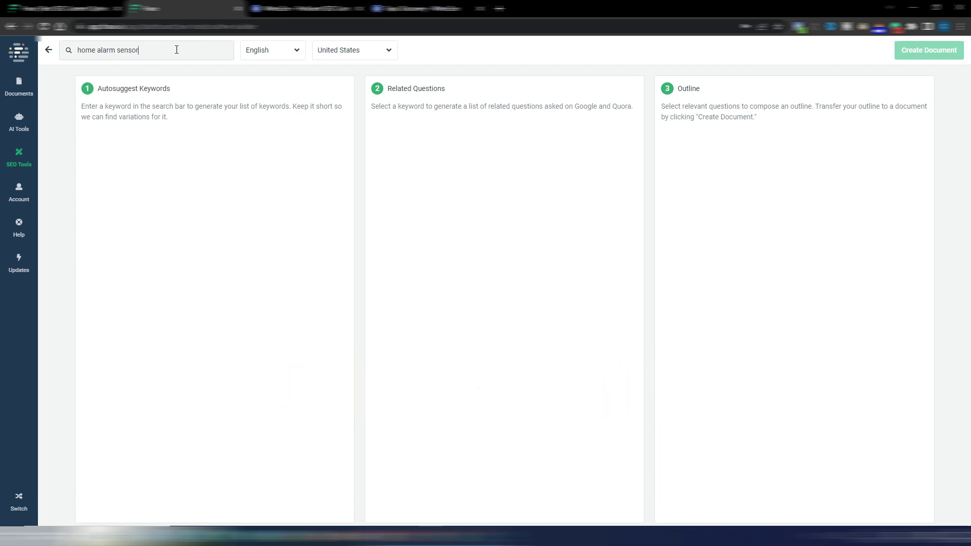
{"action": "key", "text": "Return"}
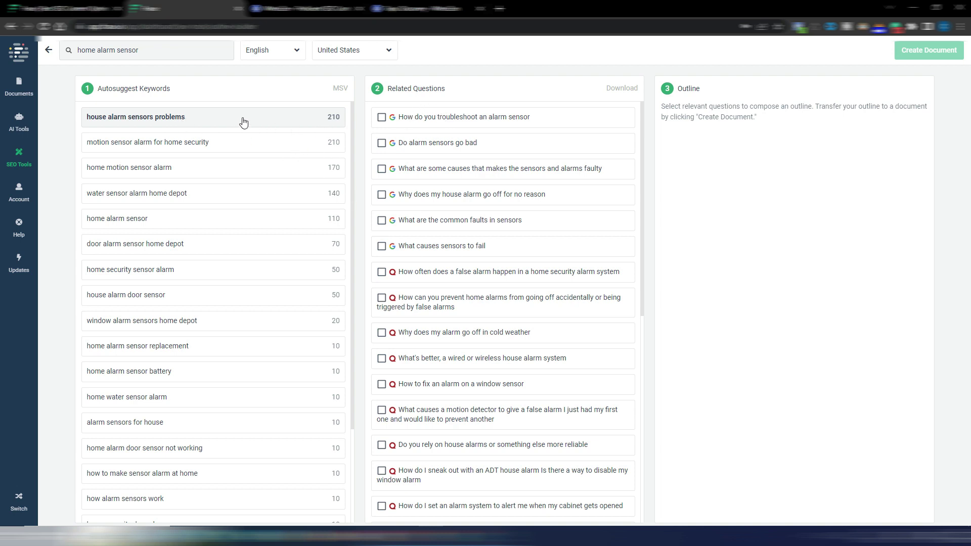
Step: Add the first three related questions for "house alarm sensors problems" to the outline, covering troubleshooting, sensors going bad and causes of faults
{"action": "left_click", "coordinate": [381, 117]}
{"action": "left_click", "coordinate": [381, 143]}
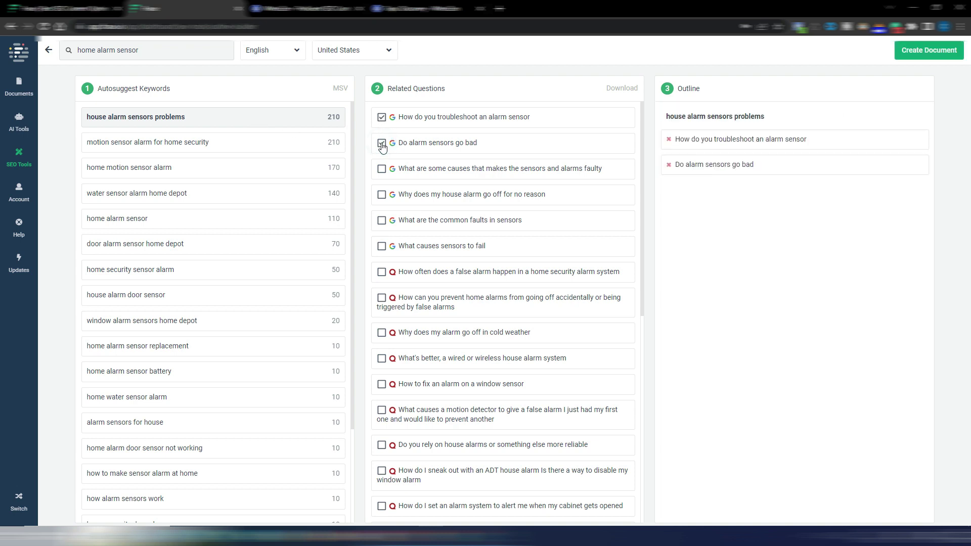
{"action": "left_click", "coordinate": [381, 169]}
Step: Add the "motion sensor alarm for home security" questions on non-security uses and sensor versus detector differences to the outline, and review the remaining ones
{"action": "left_click", "coordinate": [157, 143]}
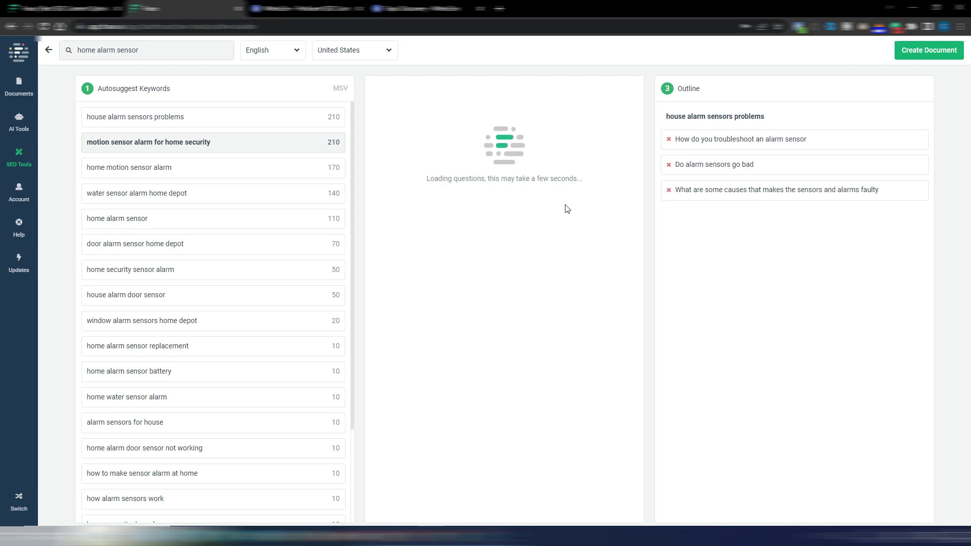
{"action": "left_click", "coordinate": [382, 169]}
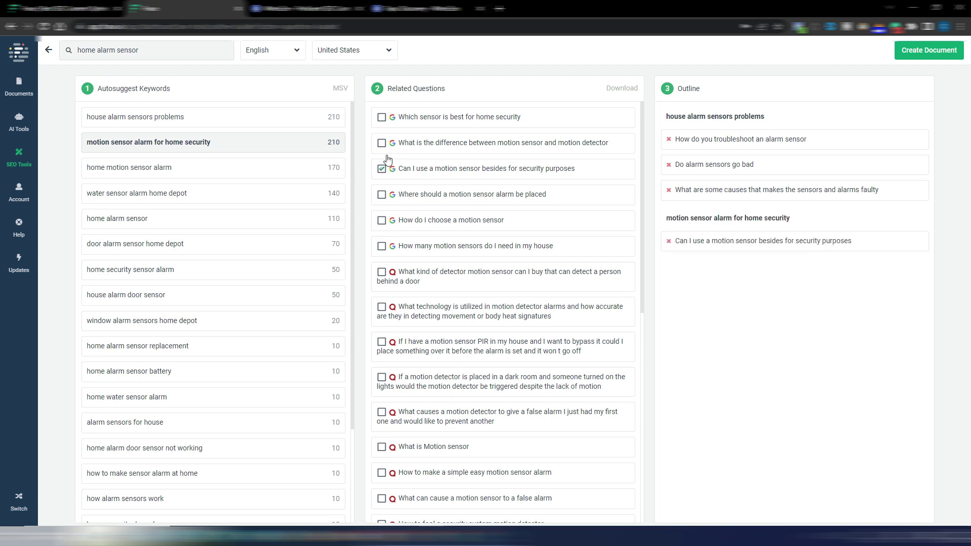
{"action": "left_click", "coordinate": [381, 143]}
{"action": "scroll", "coordinate": [499, 281], "scroll_direction": "down", "scroll_amount": 1}
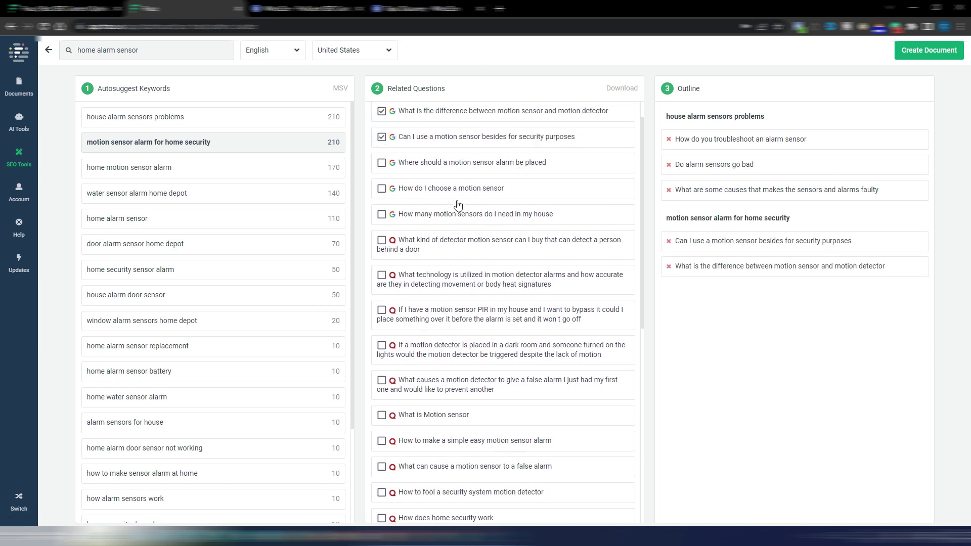
{"action": "scroll", "coordinate": [459, 205], "scroll_direction": "up", "scroll_amount": 1}
{"action": "scroll", "coordinate": [455, 247], "scroll_direction": "down", "scroll_amount": 2}
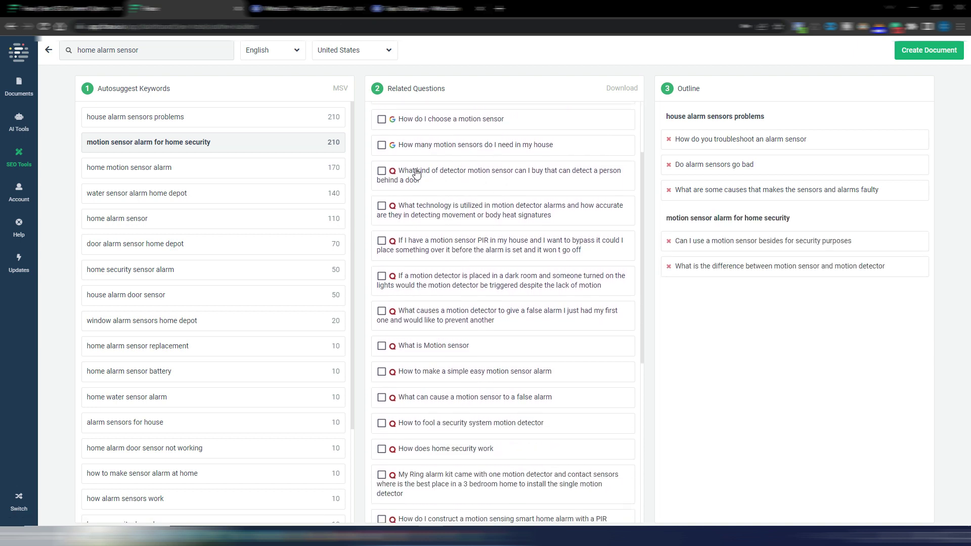
{"action": "scroll", "coordinate": [458, 317], "scroll_direction": "down", "scroll_amount": 1}
{"action": "scroll", "coordinate": [486, 276], "scroll_direction": "down", "scroll_amount": 5}
{"action": "scroll", "coordinate": [488, 281], "scroll_direction": "up", "scroll_amount": 7}
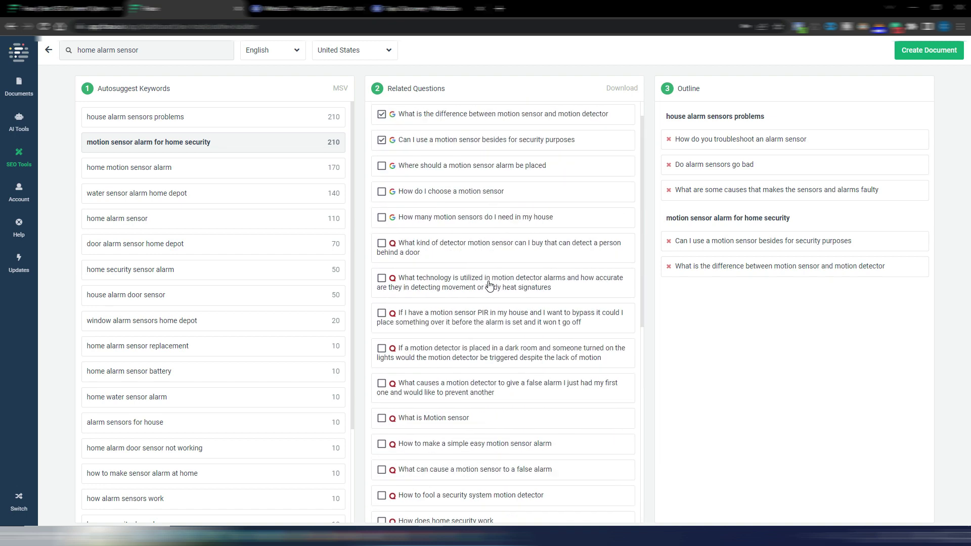
{"action": "scroll", "coordinate": [490, 286], "scroll_direction": "up", "scroll_amount": 1}
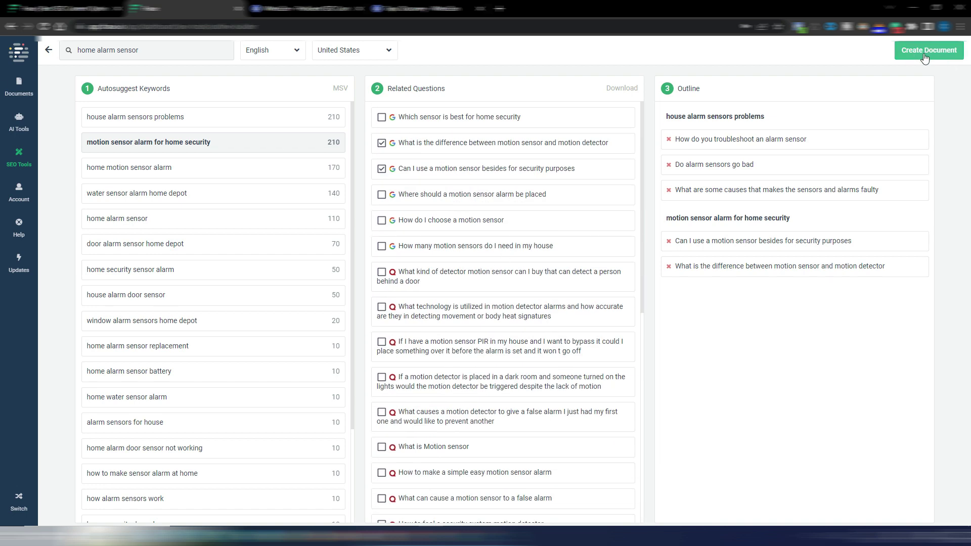
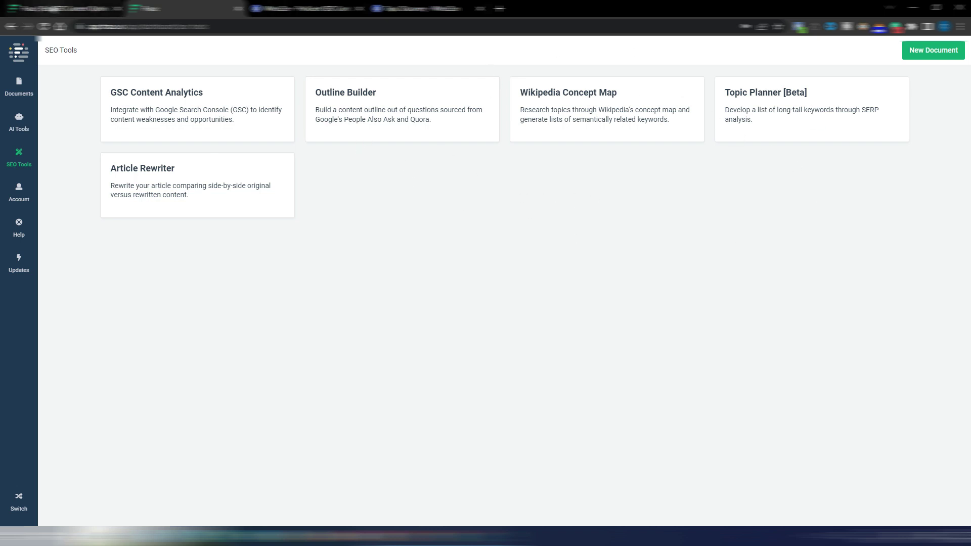
Step: Open the pricing page on the Frase website
{"action": "left_click", "coordinate": [66, 8]}
{"action": "left_click", "coordinate": [567, 57]}
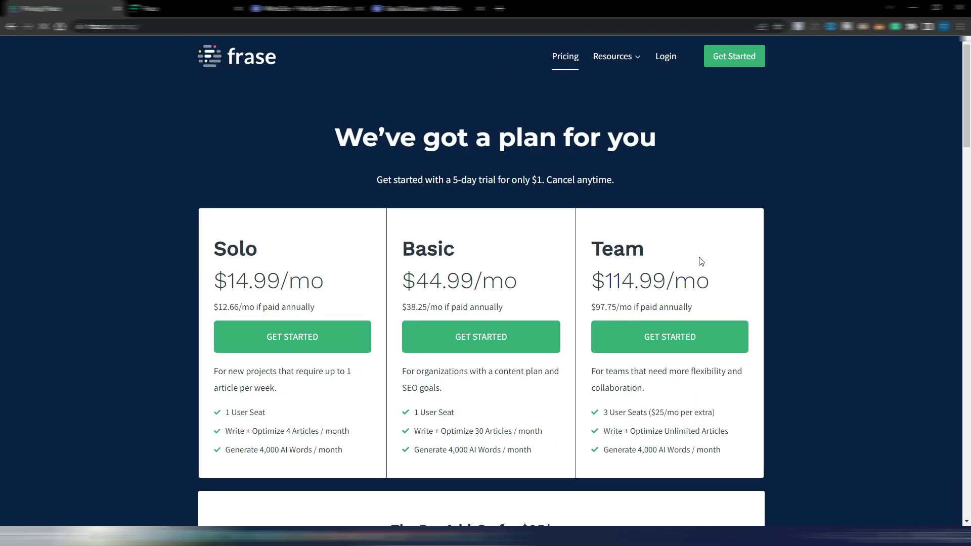
Step: Compare the Solo, Basic and Team plans and the Pro Add-On on the Frase pricing page against the SEO Tools overview
{"action": "scroll", "coordinate": [763, 248], "scroll_direction": "down", "scroll_amount": 2}
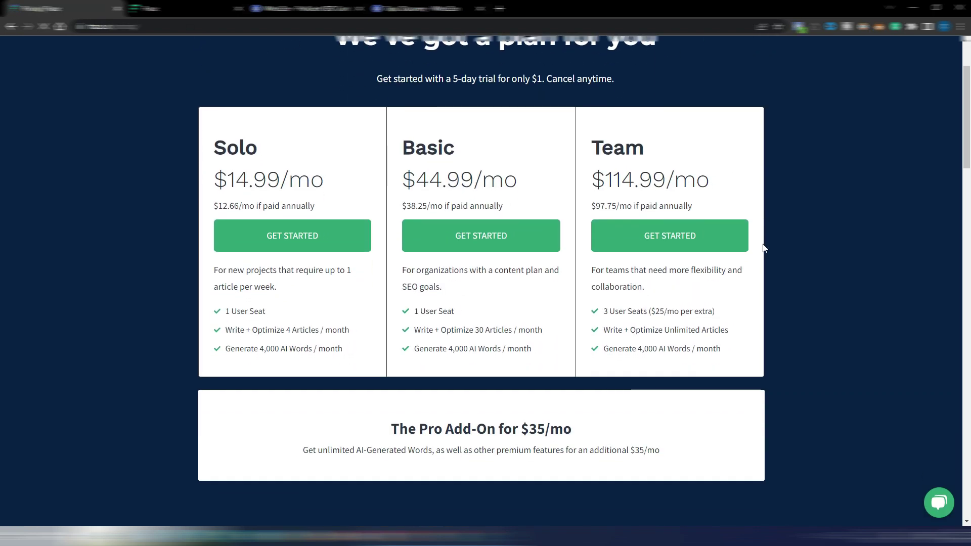
{"action": "scroll", "coordinate": [509, 183], "scroll_direction": "up", "scroll_amount": 1}
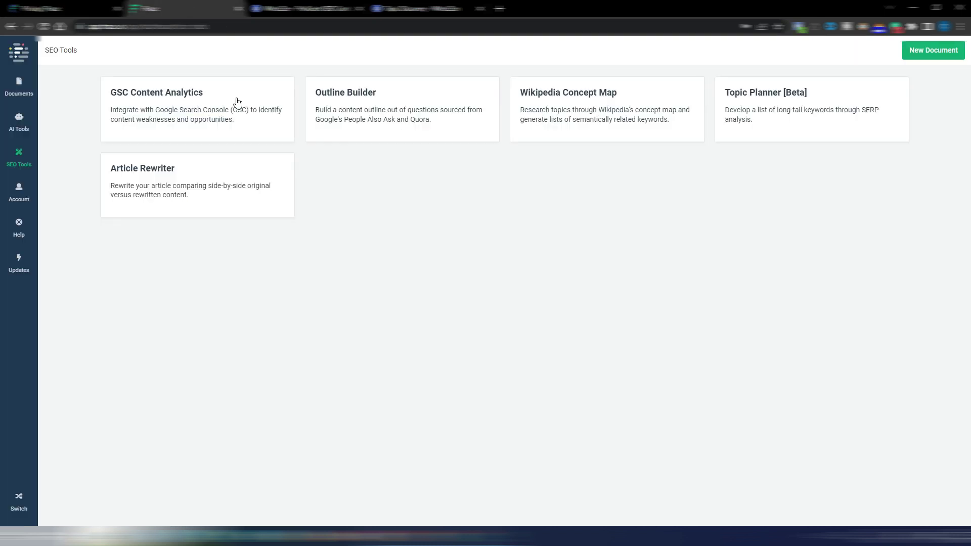
{"action": "left_click", "coordinate": [152, 9]}
{"action": "left_click", "coordinate": [41, 8]}
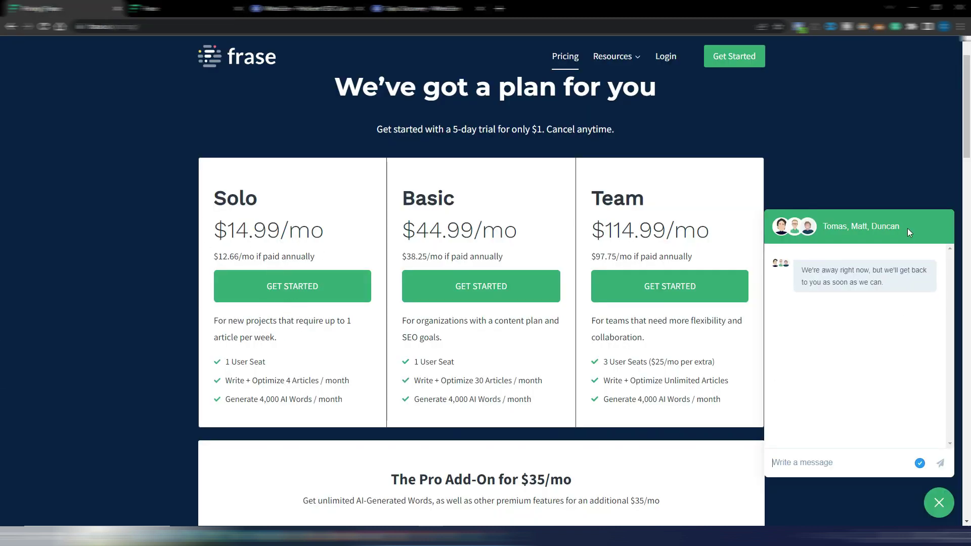
{"action": "left_click", "coordinate": [147, 10]}
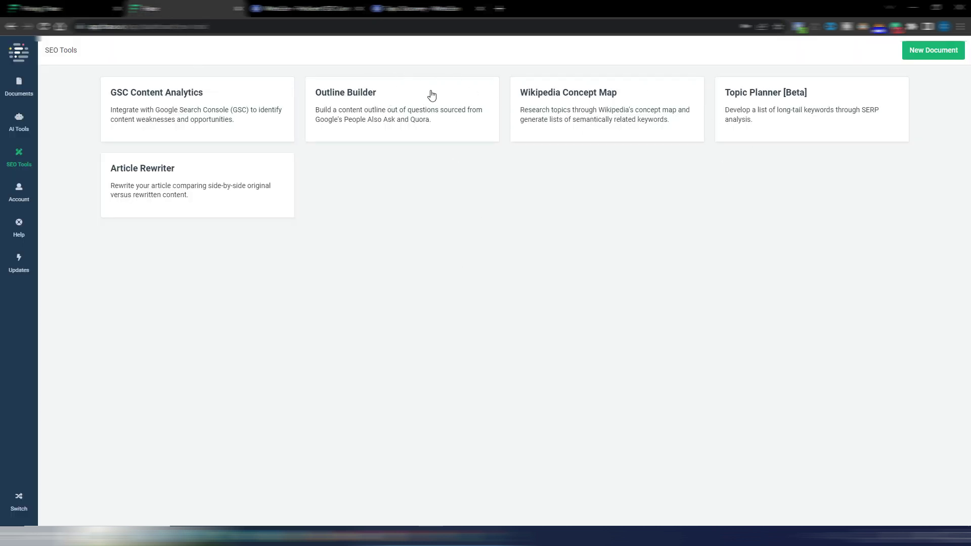
{"action": "left_click", "coordinate": [46, 8]}
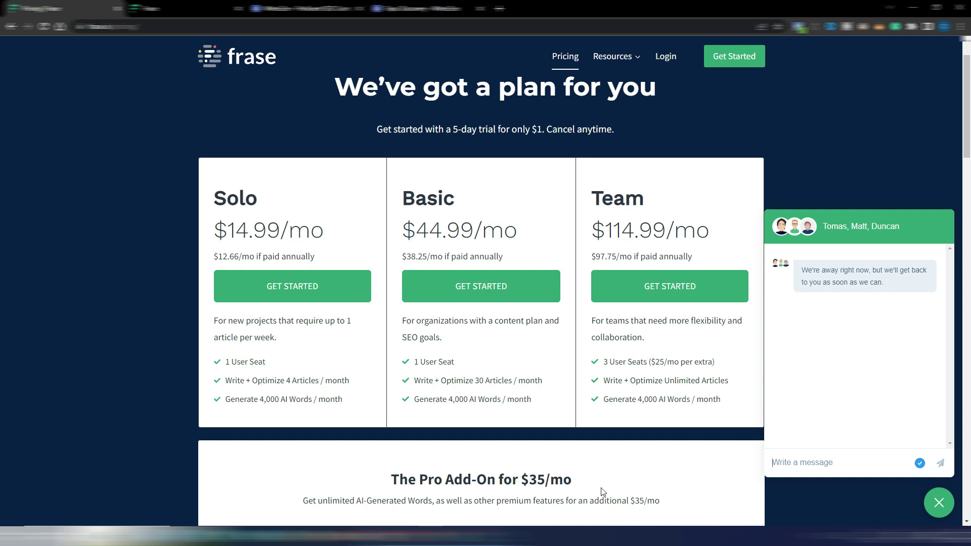
Step: Switch to the WriterZen website and open its pricing page
{"action": "key", "text": "ctrl+Tab"}
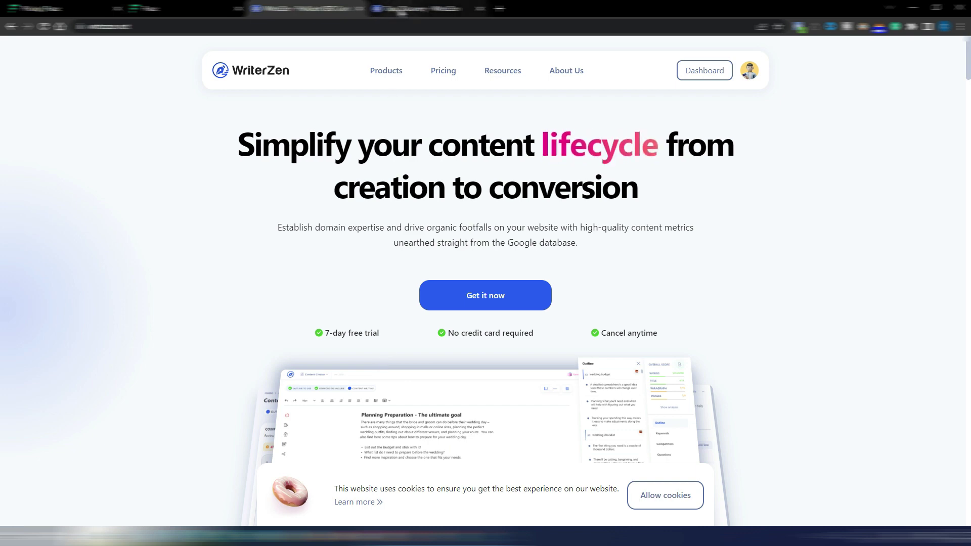
{"action": "left_click", "coordinate": [410, 9]}
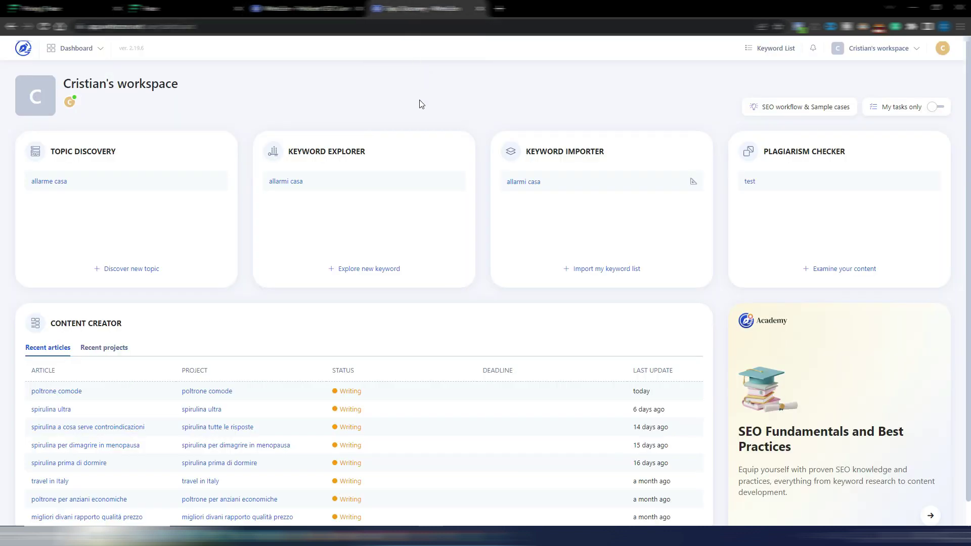
{"action": "left_click", "coordinate": [313, 9]}
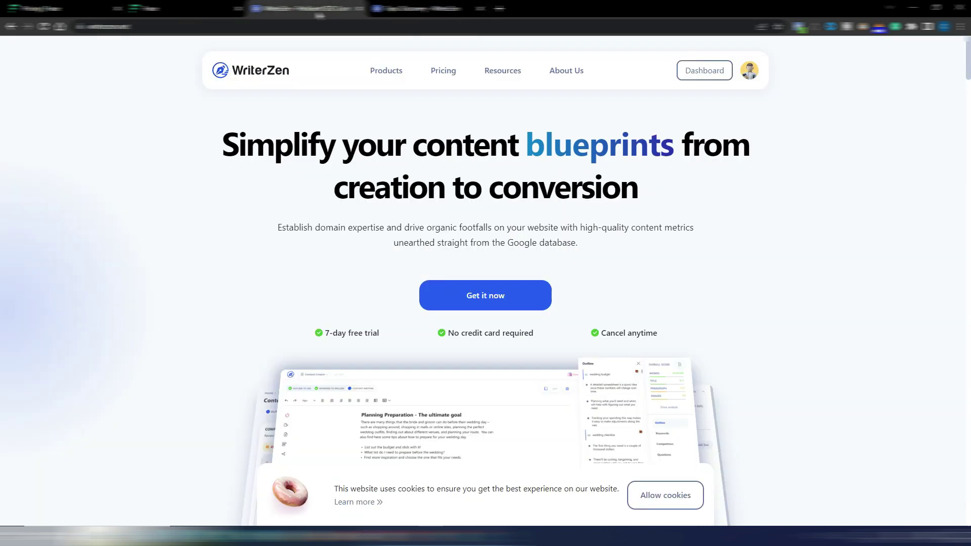
{"action": "left_click", "coordinate": [443, 72]}
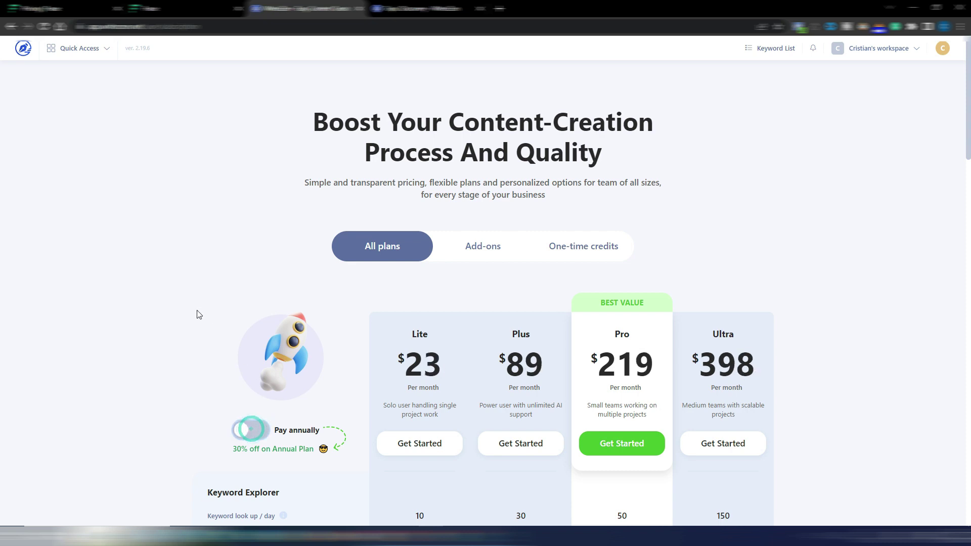
Step: Examine the monthly prices of the Lite, Plus, Pro and Ultra plans and their Keyword Explorer, Content Creator and Topic Discovery limits
{"action": "scroll", "coordinate": [178, 315], "scroll_direction": "down", "scroll_amount": 3}
{"action": "scroll", "coordinate": [178, 315], "scroll_direction": "down", "scroll_amount": 2}
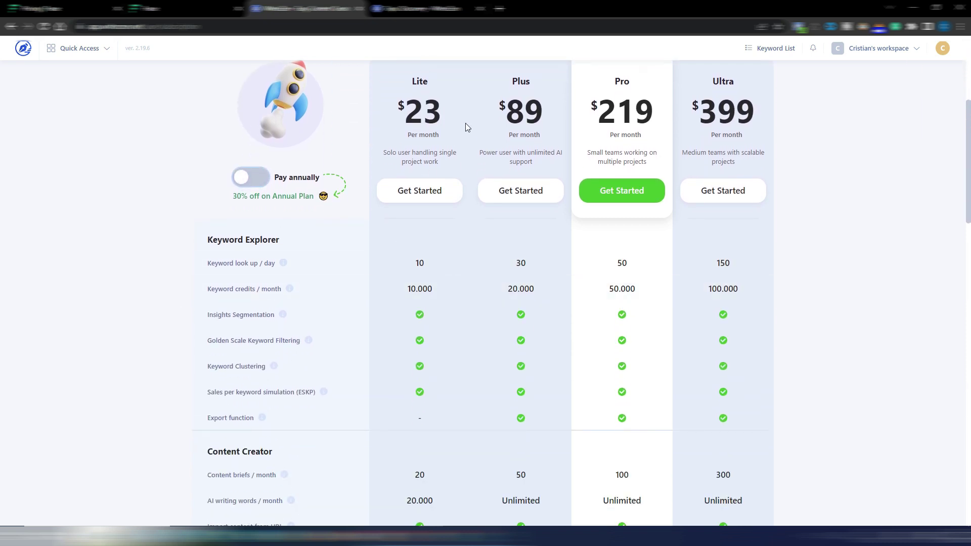
{"action": "scroll", "coordinate": [426, 267], "scroll_direction": "down", "scroll_amount": 3}
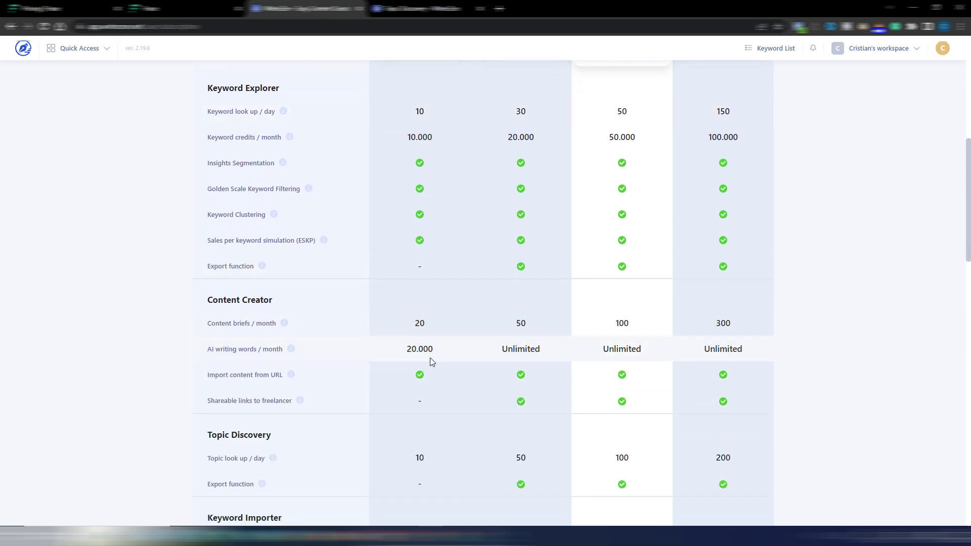
{"action": "scroll", "coordinate": [433, 357], "scroll_direction": "up", "scroll_amount": 3}
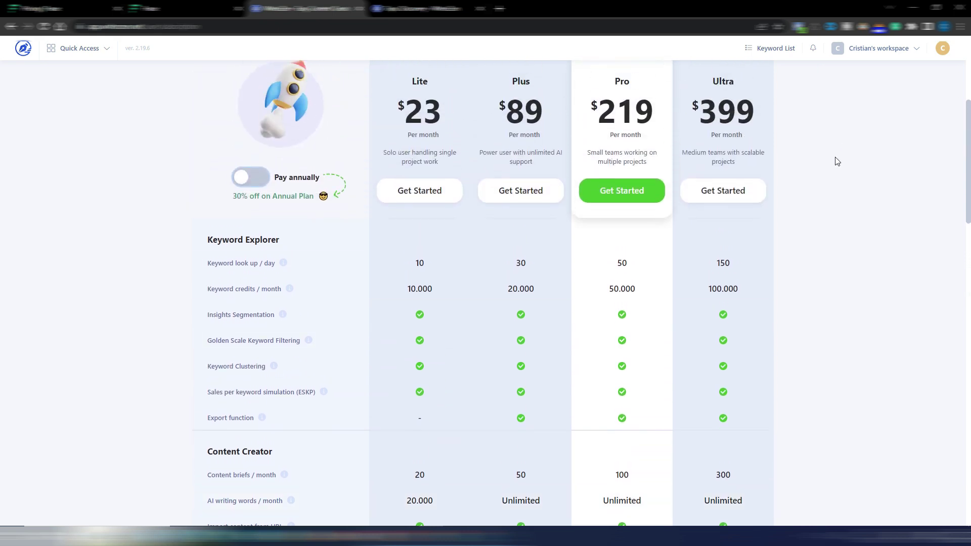
{"action": "scroll", "coordinate": [554, 230], "scroll_direction": "down", "scroll_amount": 3}
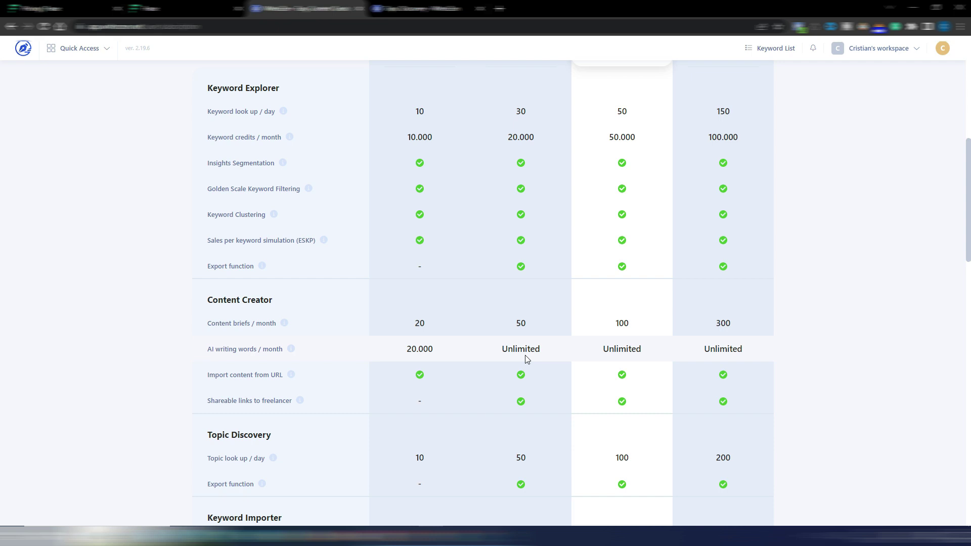
{"action": "scroll", "coordinate": [526, 356], "scroll_direction": "up", "scroll_amount": 2}
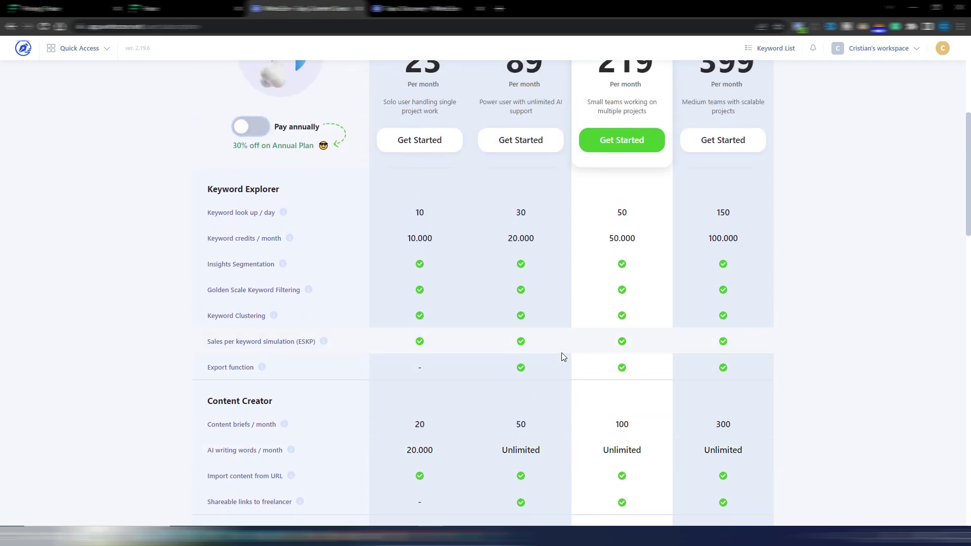
{"action": "scroll", "coordinate": [560, 354], "scroll_direction": "up", "scroll_amount": 1}
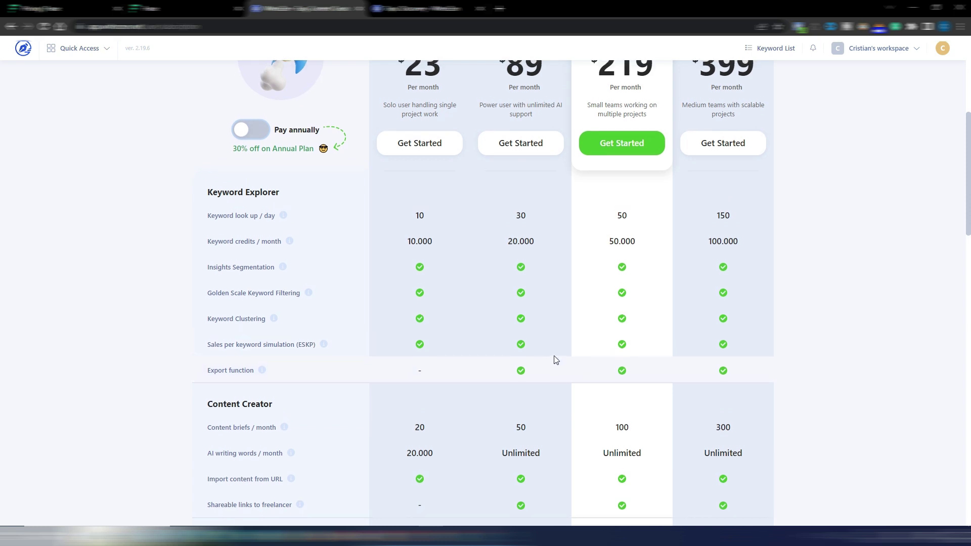
{"action": "scroll", "coordinate": [555, 358], "scroll_direction": "down", "scroll_amount": 2}
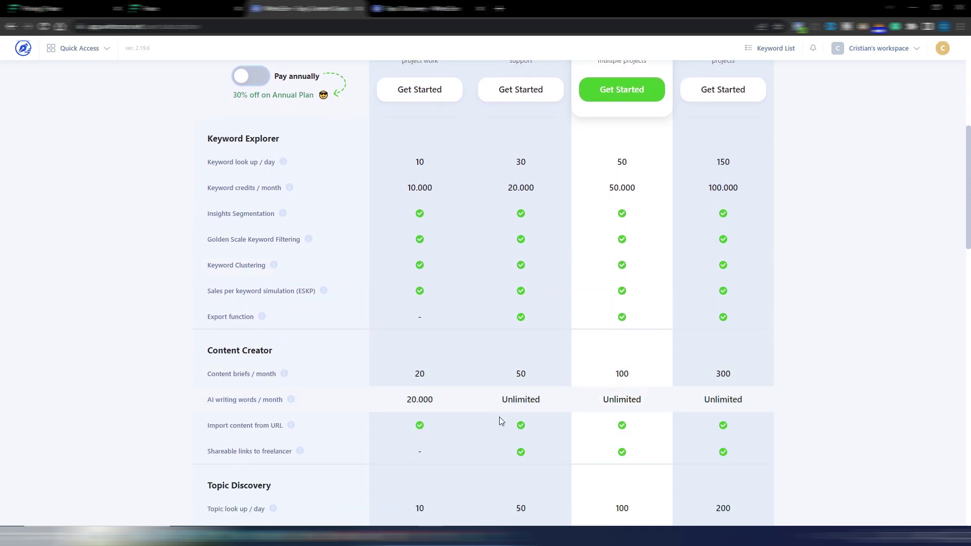
{"action": "scroll", "coordinate": [537, 330], "scroll_direction": "up", "scroll_amount": 4}
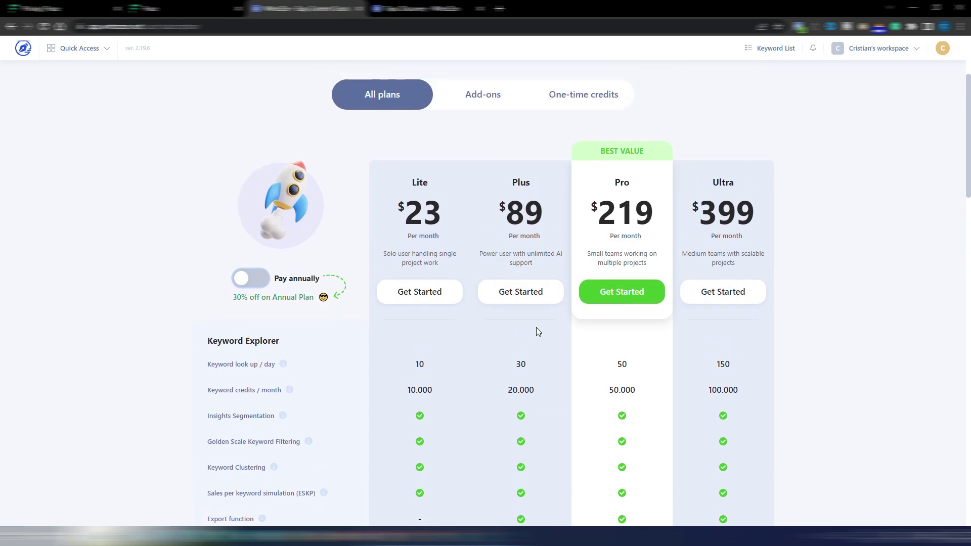
Step: Switch the WriterZen plans to annual payment and review the prices against the plan features
{"action": "left_click", "coordinate": [250, 278]}
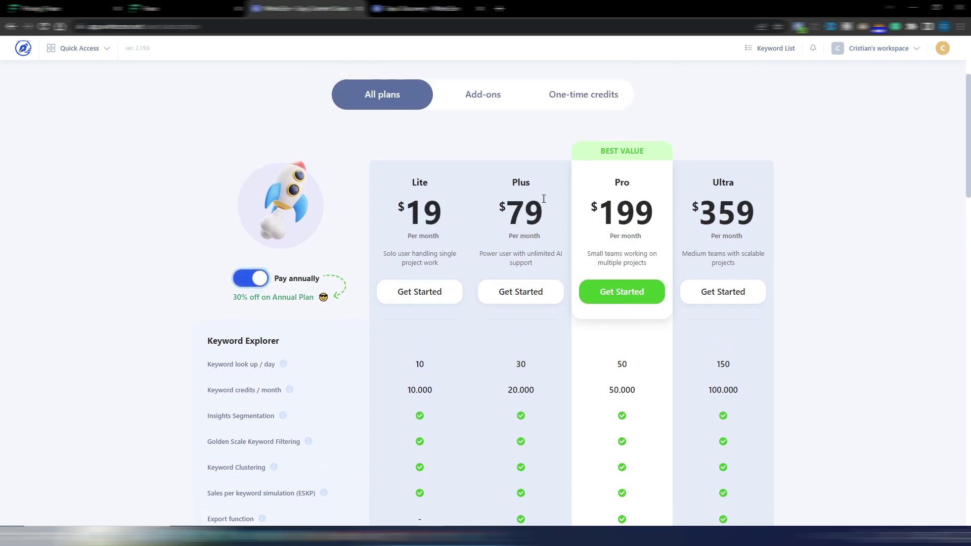
{"action": "scroll", "coordinate": [553, 242], "scroll_direction": "down", "scroll_amount": 5}
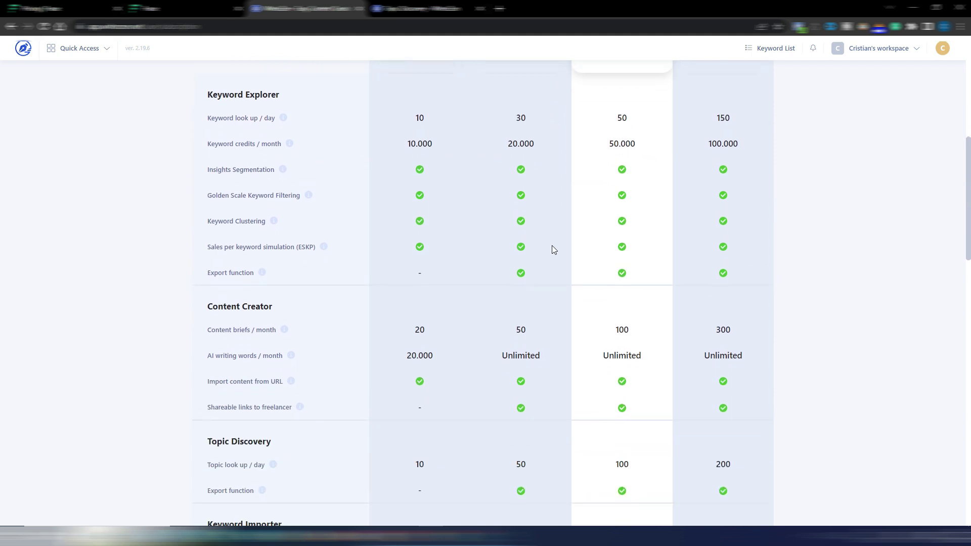
{"action": "scroll", "coordinate": [552, 250], "scroll_direction": "up", "scroll_amount": 5}
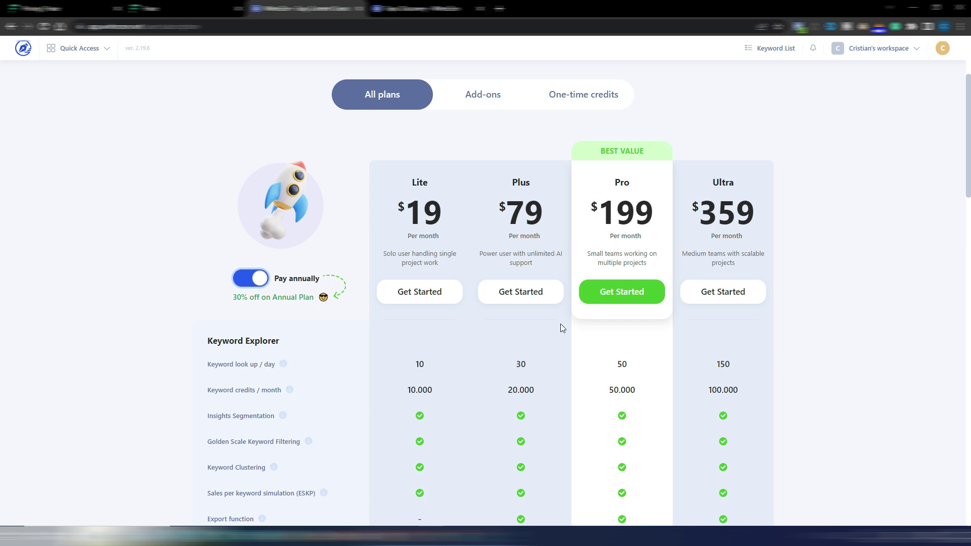
Step: Open Topic Discovery from the WriterZen dashboard and set the location to Global and the language to English
{"action": "left_click", "coordinate": [377, 8]}
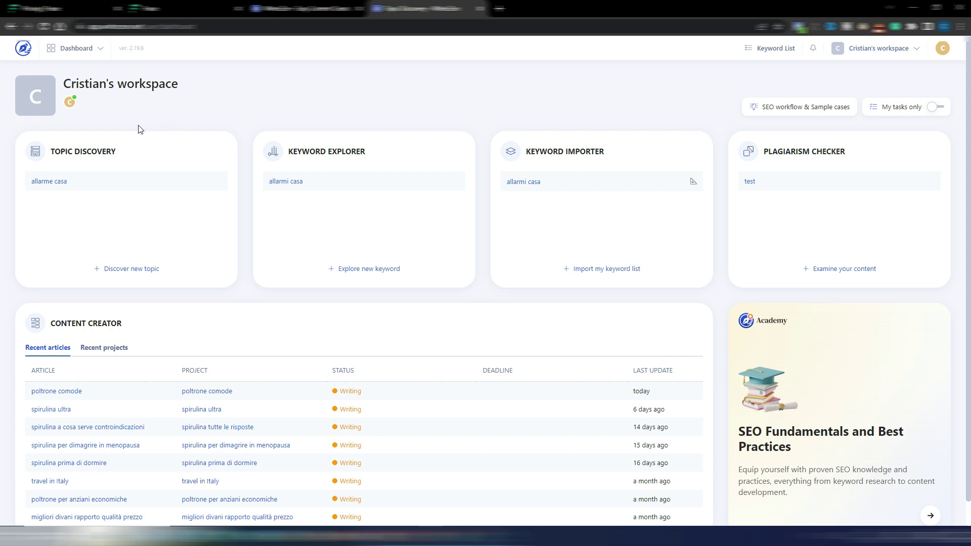
{"action": "left_click", "coordinate": [90, 45]}
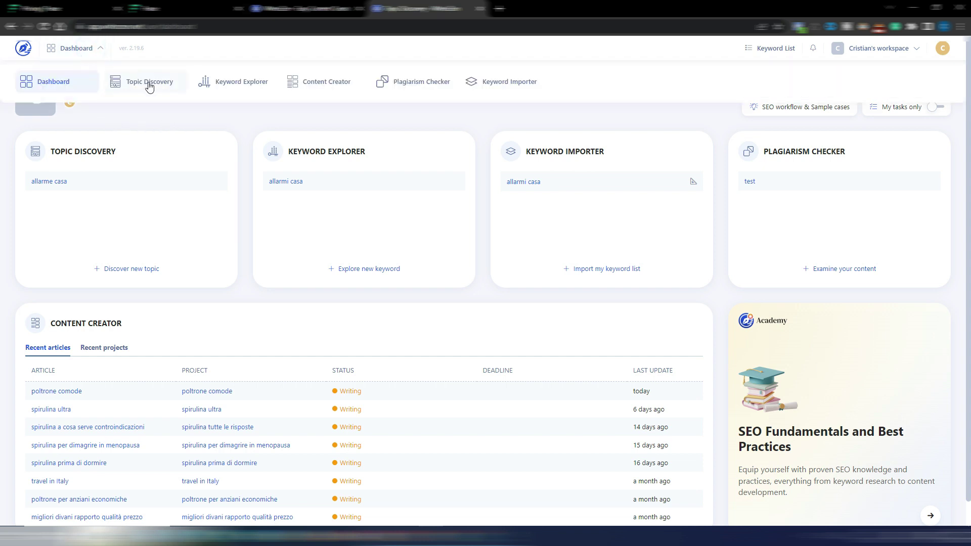
{"action": "left_click", "coordinate": [151, 83]}
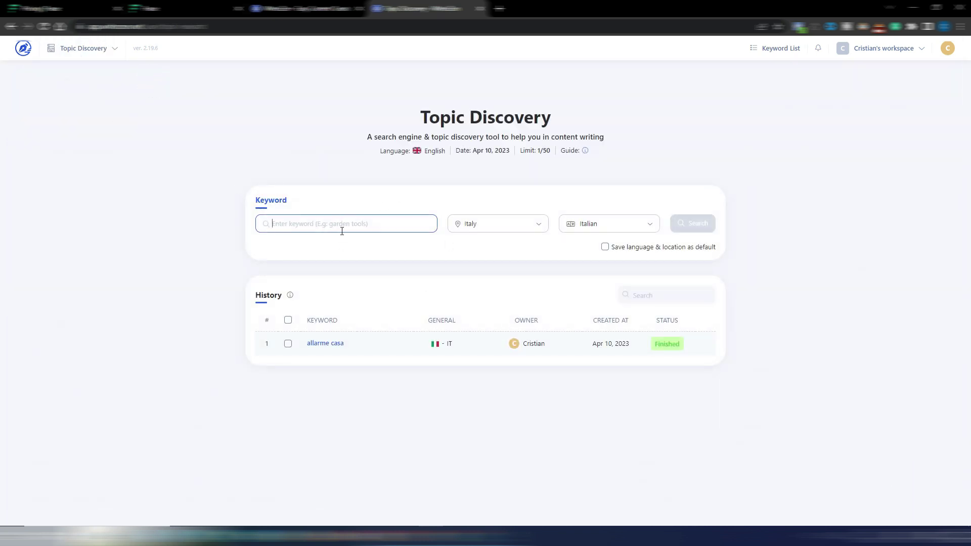
{"action": "left_click", "coordinate": [506, 227]}
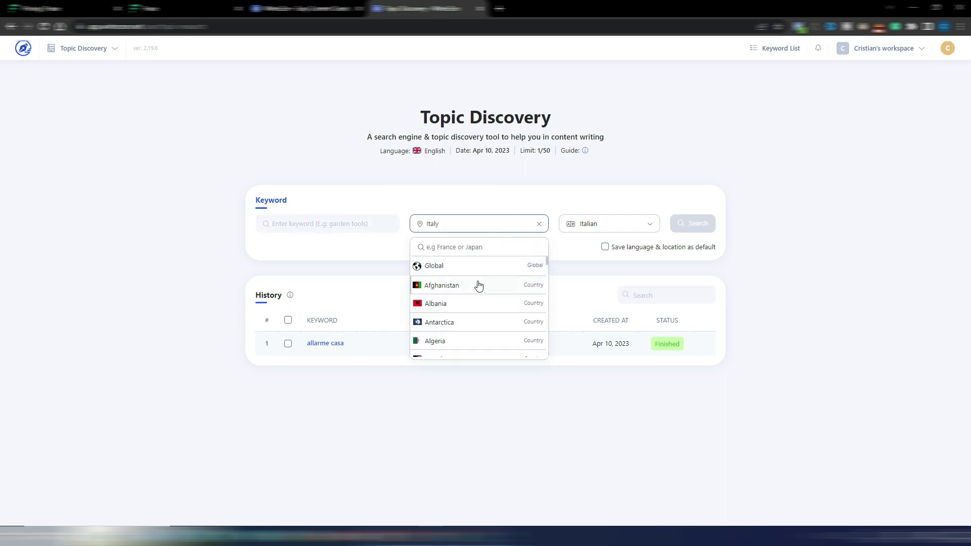
{"action": "left_click", "coordinate": [440, 267]}
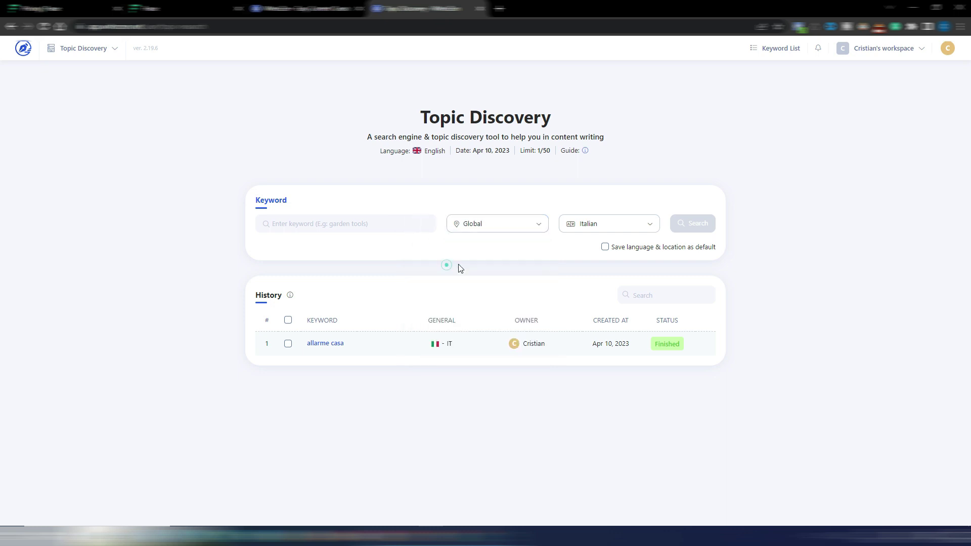
{"action": "left_click", "coordinate": [610, 231]}
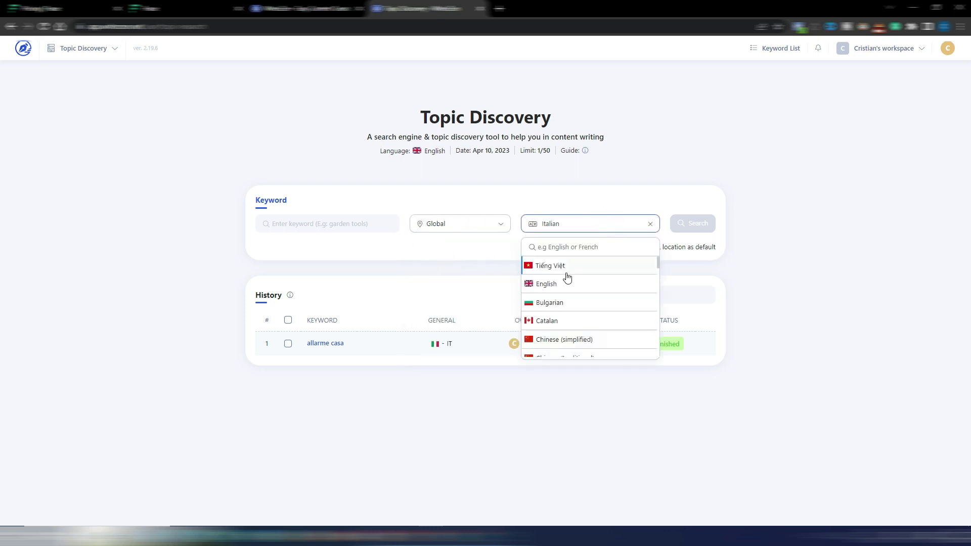
{"action": "left_click", "coordinate": [552, 284]}
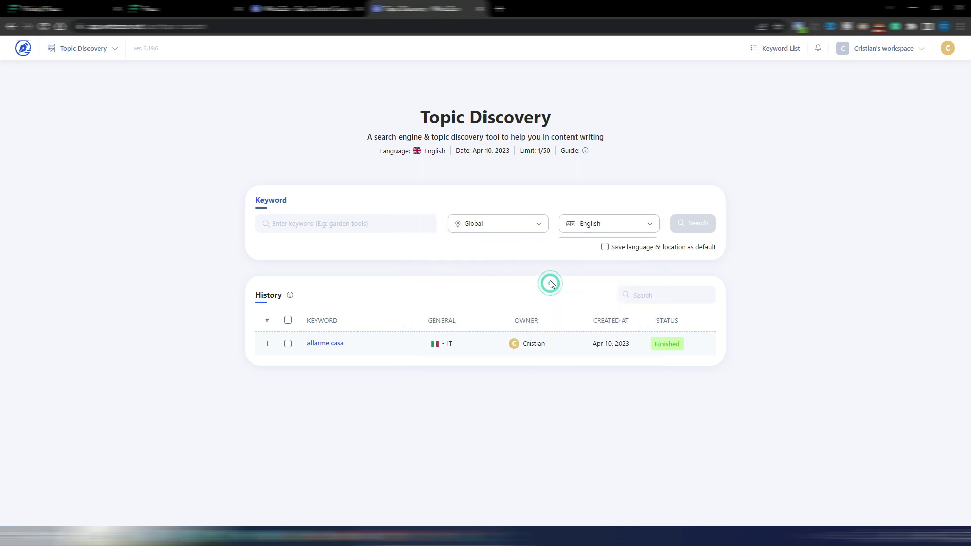
Step: Search Topic Discovery for the keyword "home alarm system"
{"action": "left_click", "coordinate": [315, 225]}
{"action": "type", "text": "ho"}
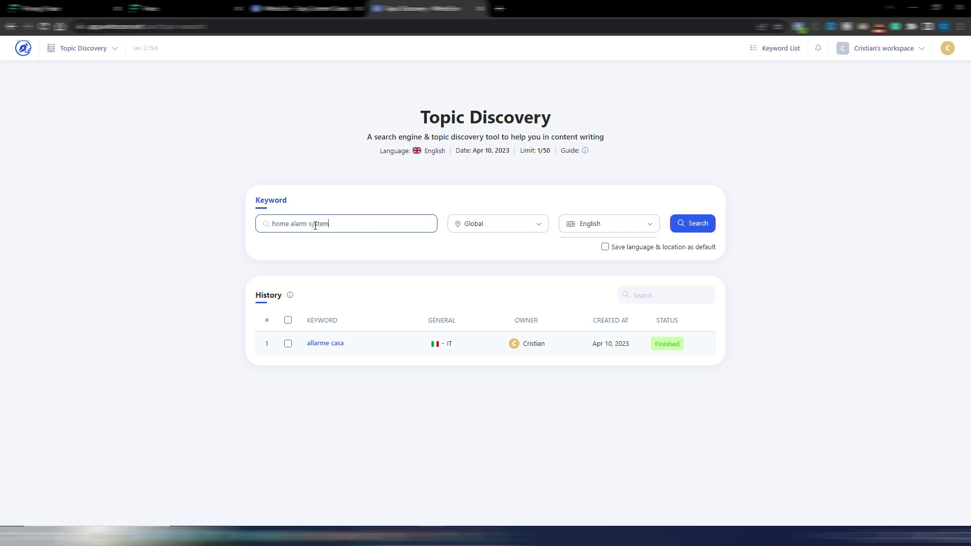
{"action": "type", "text": "me alarm system"}
{"action": "left_click", "coordinate": [693, 223]}
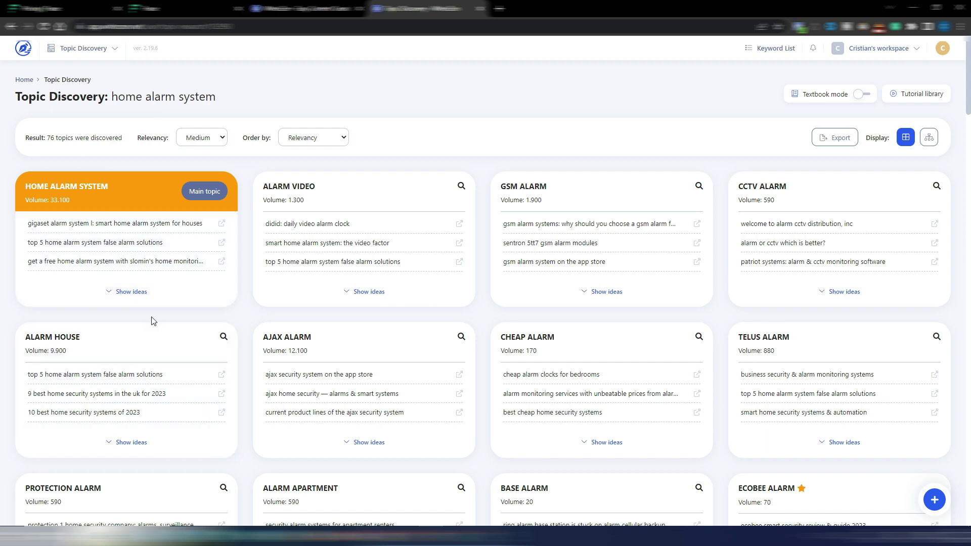
Step: Show the ideas for the main topic "home alarm system" and review the relevancy ratings of its headlines to consider
{"action": "left_click", "coordinate": [131, 296]}
{"action": "scroll", "coordinate": [314, 354], "scroll_direction": "down", "scroll_amount": 1}
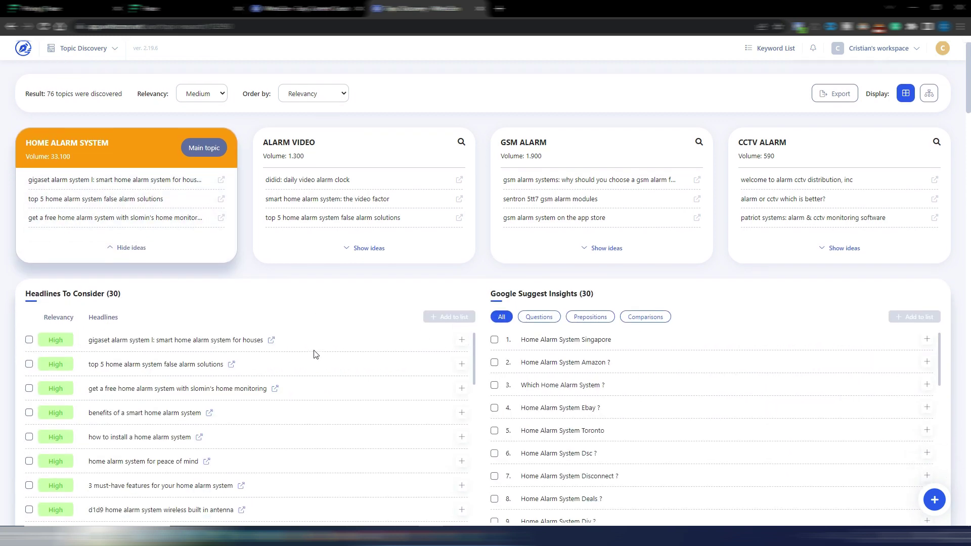
{"action": "scroll", "coordinate": [221, 413], "scroll_direction": "down", "scroll_amount": 8}
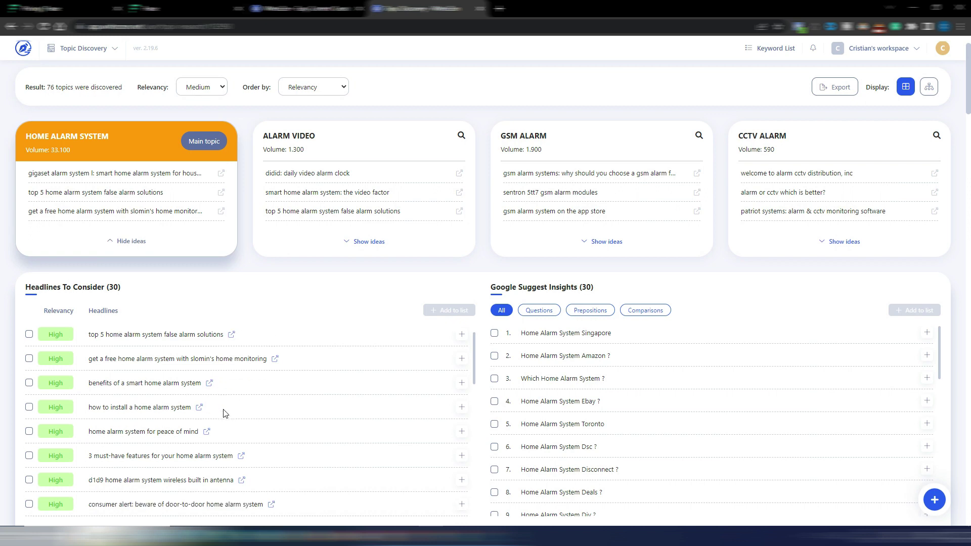
{"action": "scroll", "coordinate": [225, 402], "scroll_direction": "down", "scroll_amount": 3}
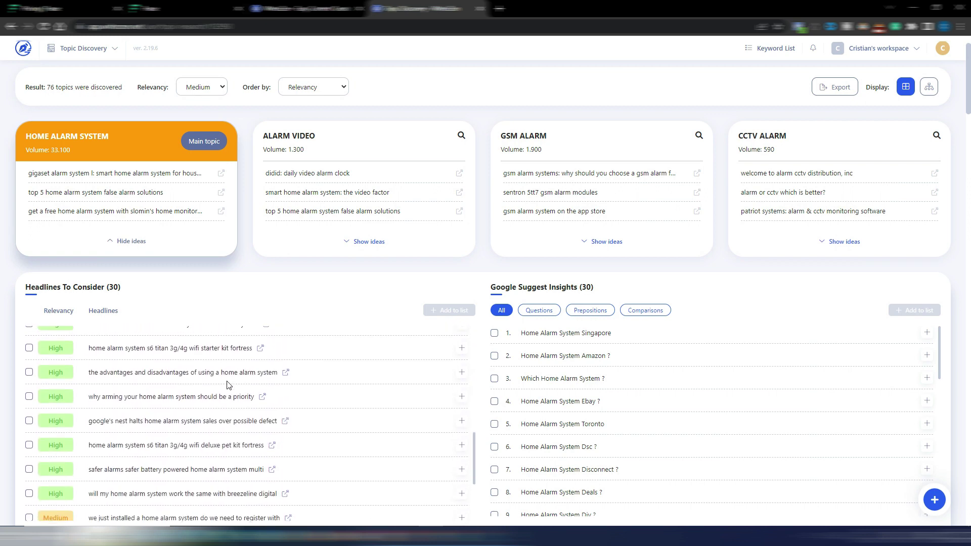
{"action": "scroll", "coordinate": [221, 410], "scroll_direction": "up", "scroll_amount": 10}
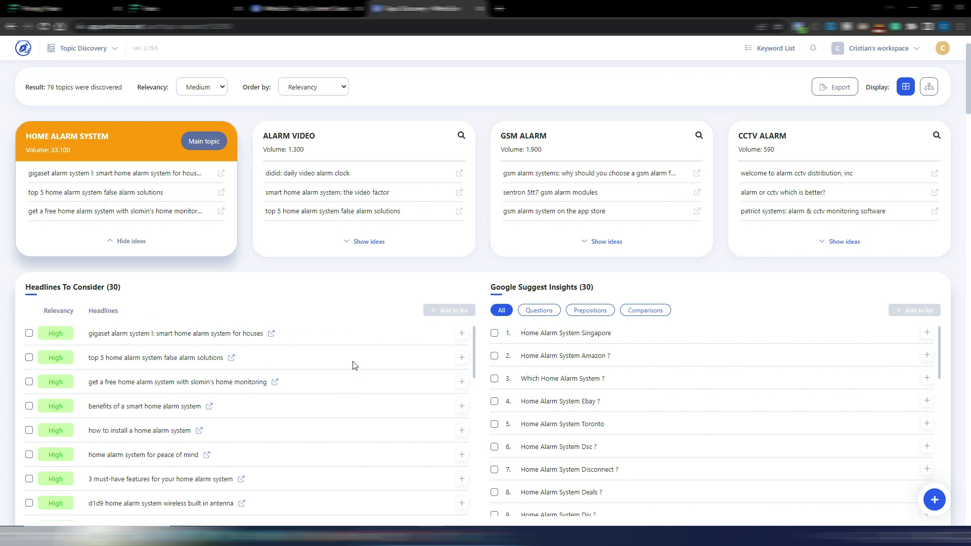
{"action": "scroll", "coordinate": [354, 363], "scroll_direction": "down", "scroll_amount": 6}
{"action": "scroll", "coordinate": [354, 360], "scroll_direction": "up", "scroll_amount": 8}
{"action": "scroll", "coordinate": [73, 344], "scroll_direction": "down", "scroll_amount": 6}
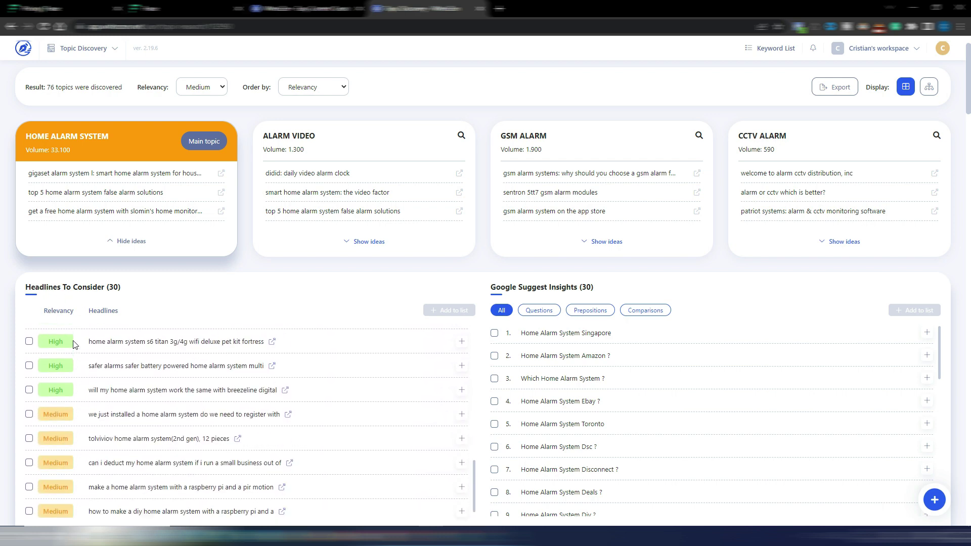
{"action": "scroll", "coordinate": [73, 344], "scroll_direction": "up", "scroll_amount": 3}
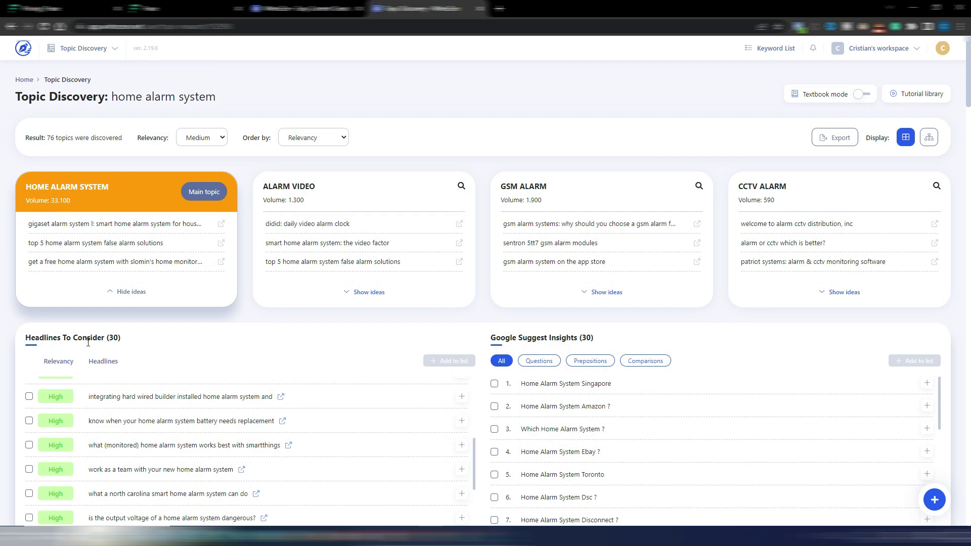
Step: Hide the main topic's ideas and look through the discovered topic cards with their search volumes and sample headlines
{"action": "left_click", "coordinate": [129, 293]}
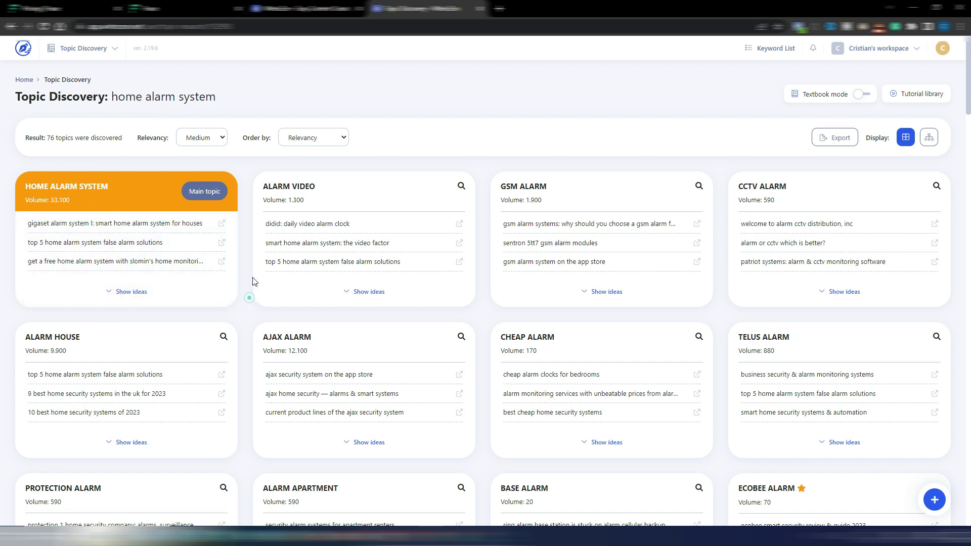
{"action": "scroll", "coordinate": [249, 285], "scroll_direction": "down", "scroll_amount": 1}
{"action": "scroll", "coordinate": [247, 281], "scroll_direction": "up", "scroll_amount": 1}
{"action": "scroll", "coordinate": [482, 306], "scroll_direction": "down", "scroll_amount": 1}
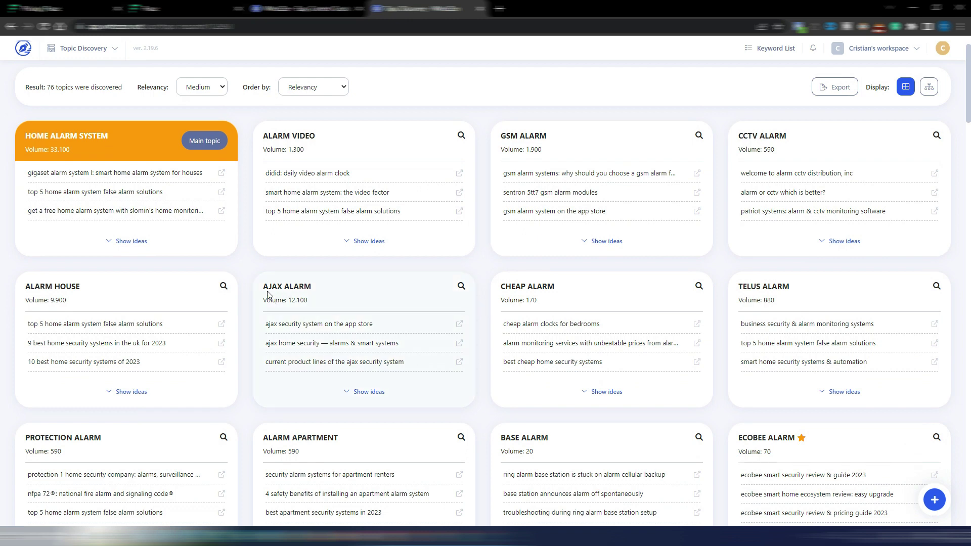
{"action": "scroll", "coordinate": [390, 296], "scroll_direction": "down", "scroll_amount": 4}
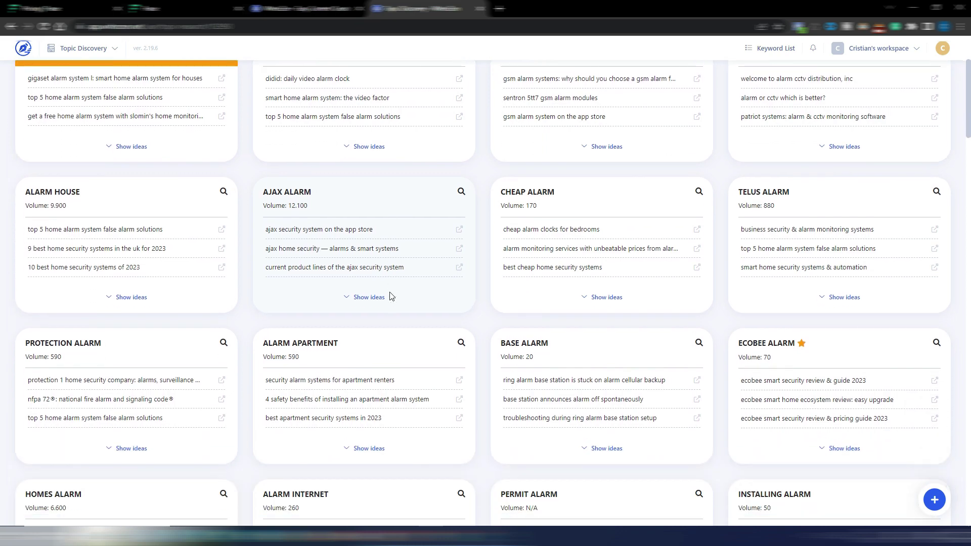
{"action": "scroll", "coordinate": [488, 326], "scroll_direction": "down", "scroll_amount": 6}
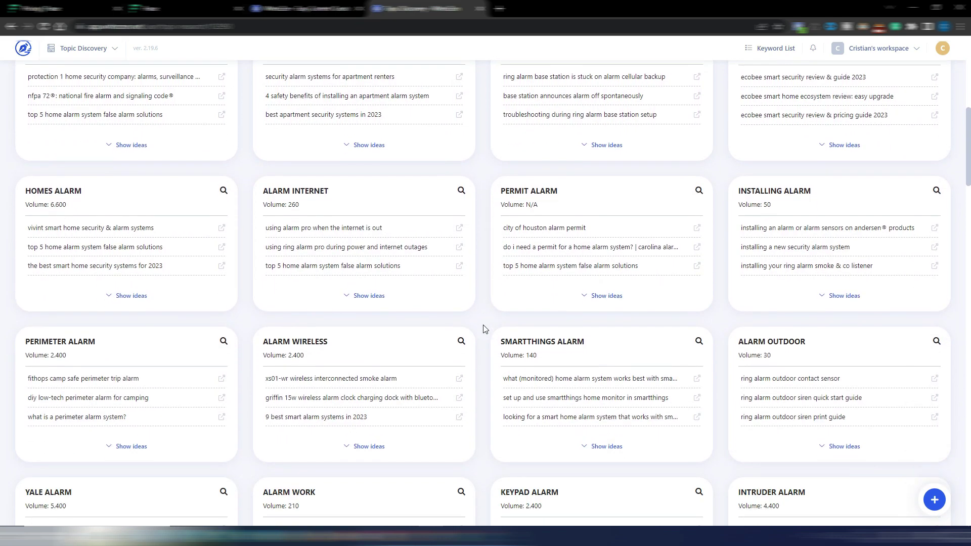
{"action": "scroll", "coordinate": [484, 330], "scroll_direction": "down", "scroll_amount": 16}
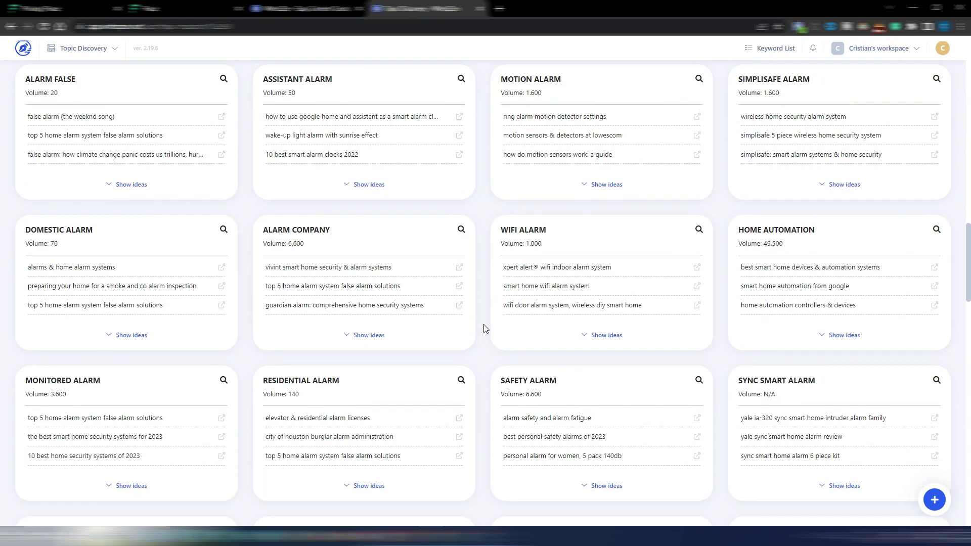
{"action": "scroll", "coordinate": [484, 328], "scroll_direction": "down", "scroll_amount": 10}
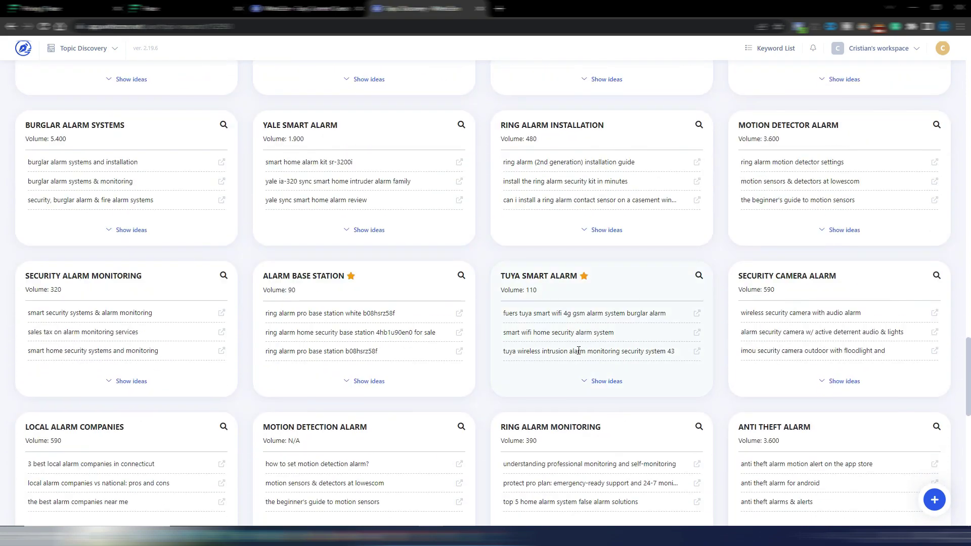
{"action": "scroll", "coordinate": [1, 351], "scroll_direction": "up", "scroll_amount": 20}
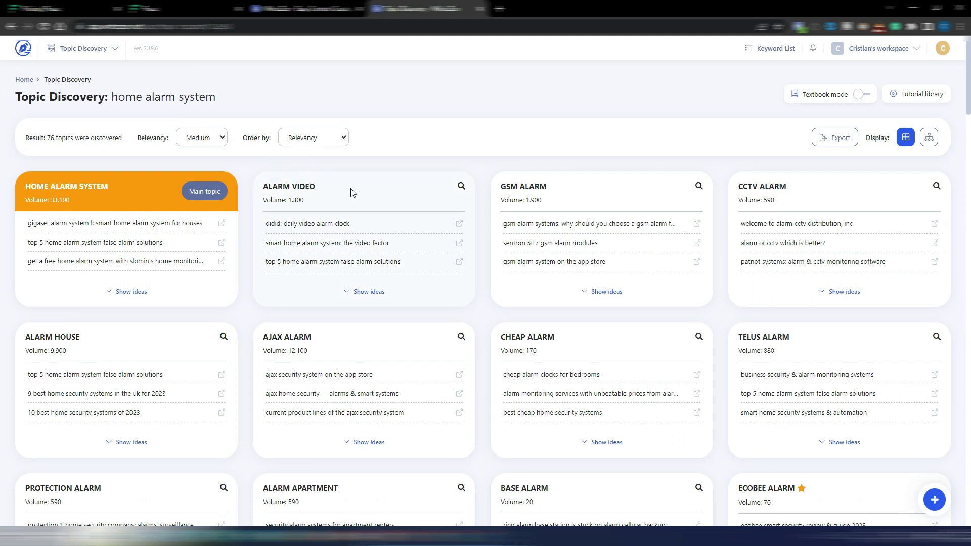
Step: Examine the Alarm Video topic's ideas, checking its Google Suggest insights by Questions, Prepositions, Comparisons and All, and collapse them
{"action": "left_click", "coordinate": [369, 291]}
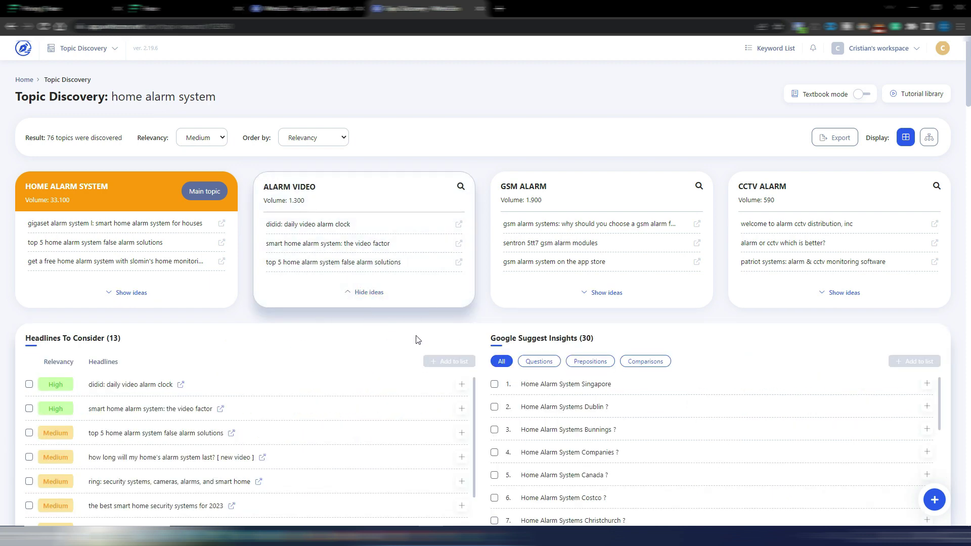
{"action": "scroll", "coordinate": [420, 339], "scroll_direction": "down", "scroll_amount": 3}
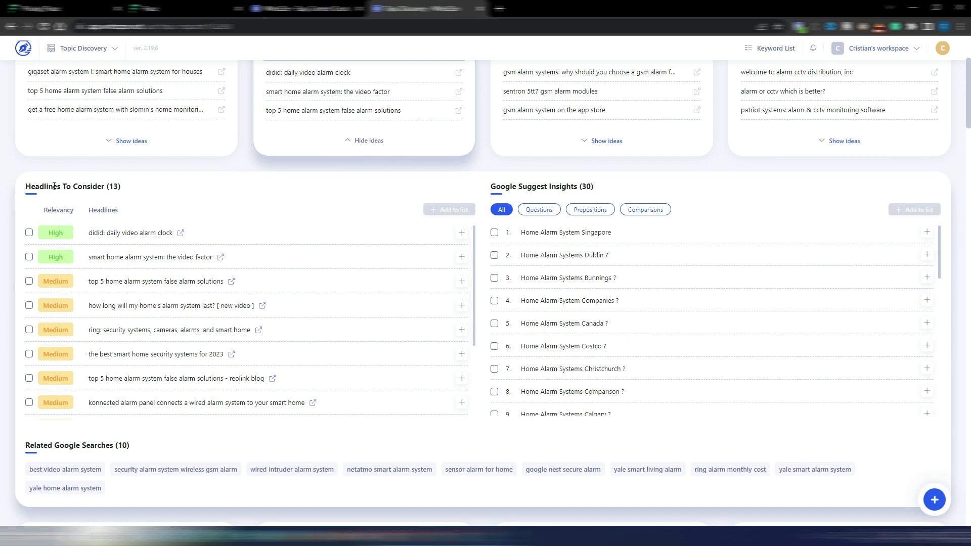
{"action": "left_click", "coordinate": [540, 209]}
{"action": "left_click", "coordinate": [590, 210]}
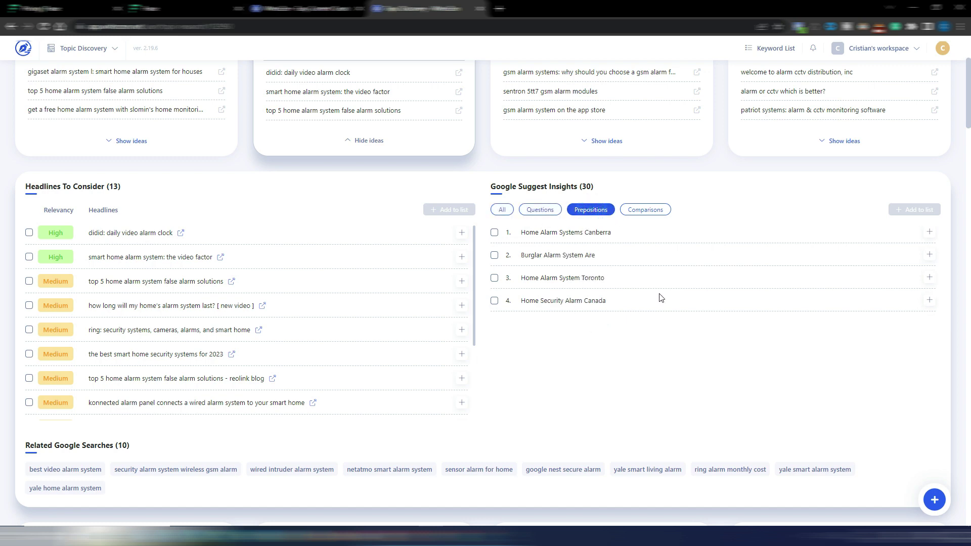
{"action": "left_click", "coordinate": [646, 210]}
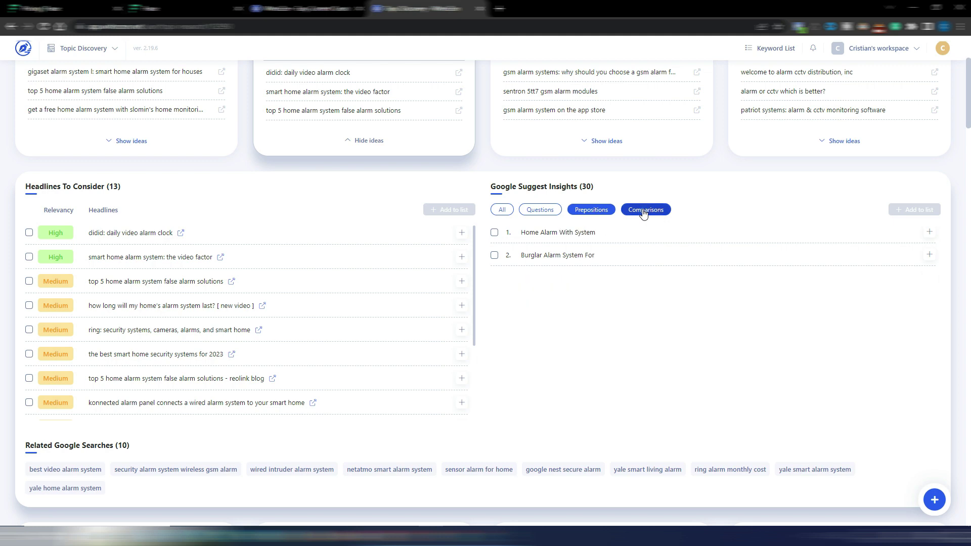
{"action": "left_click", "coordinate": [500, 210]}
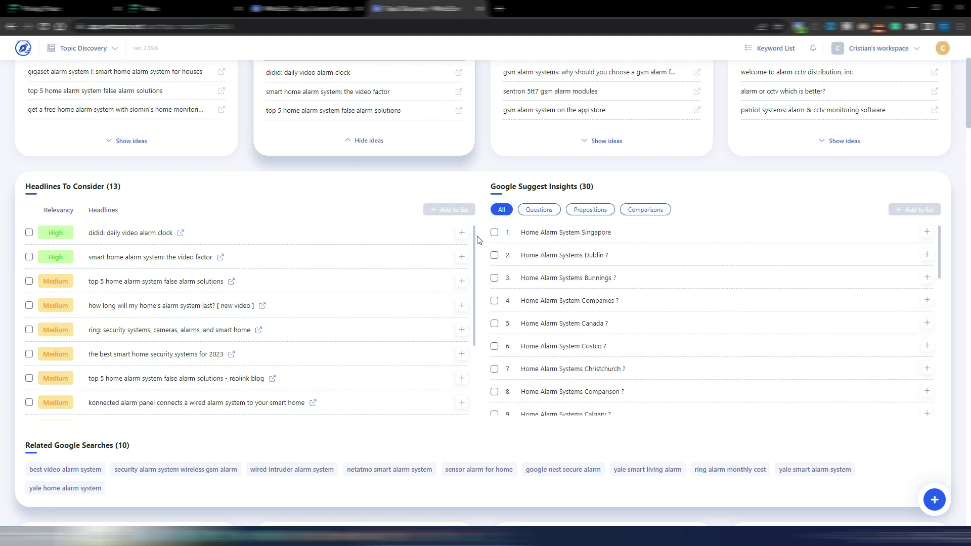
{"action": "scroll", "coordinate": [478, 239], "scroll_direction": "up", "scroll_amount": 3}
{"action": "left_click", "coordinate": [368, 292]}
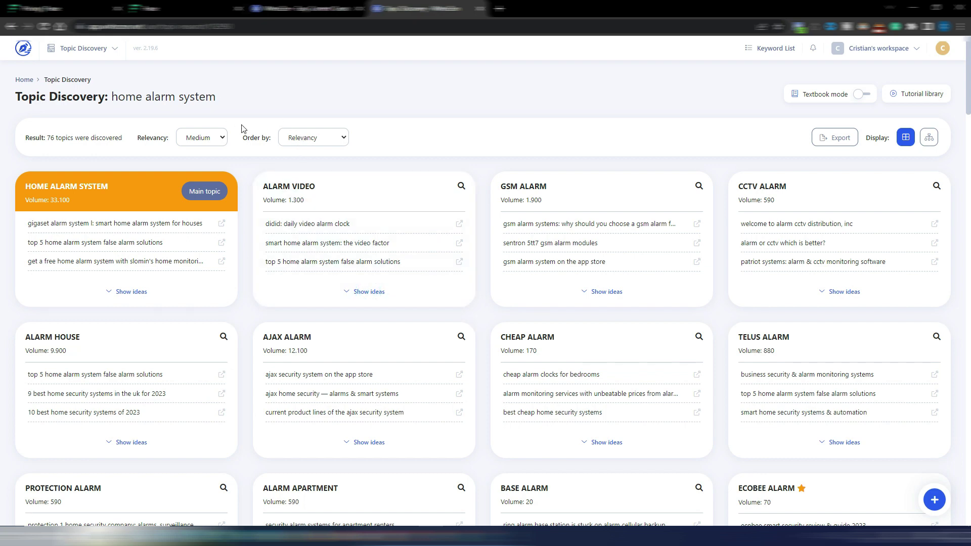
Step: Order the topics by Search Volume with relevancy set to Closely, and look through the filtered topic cards
{"action": "left_click", "coordinate": [324, 136]}
{"action": "left_click", "coordinate": [323, 160]}
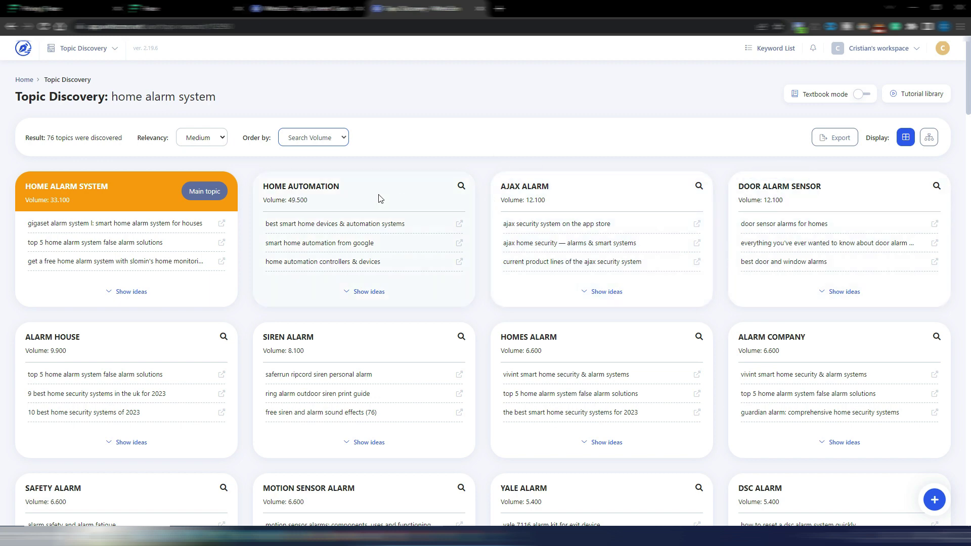
{"action": "left_click", "coordinate": [210, 141]}
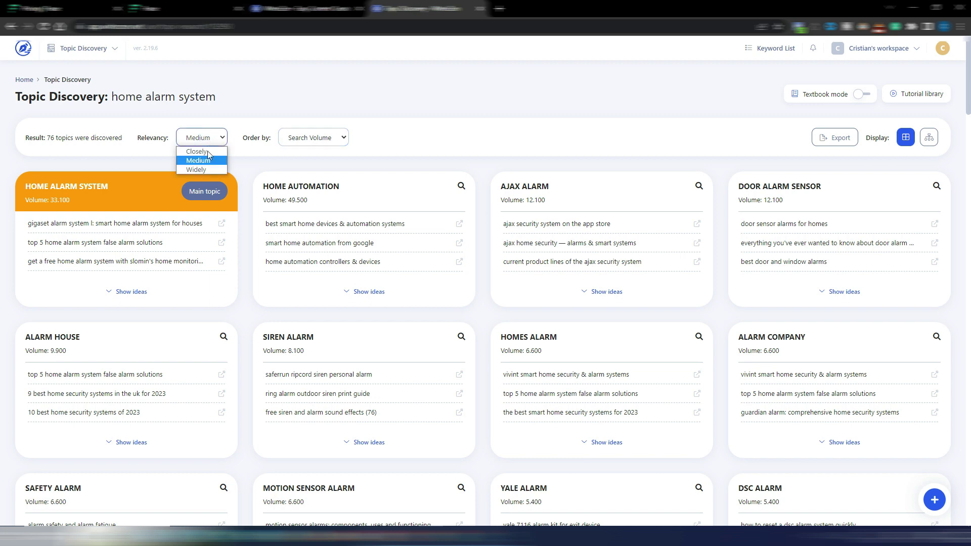
{"action": "left_click", "coordinate": [210, 152]}
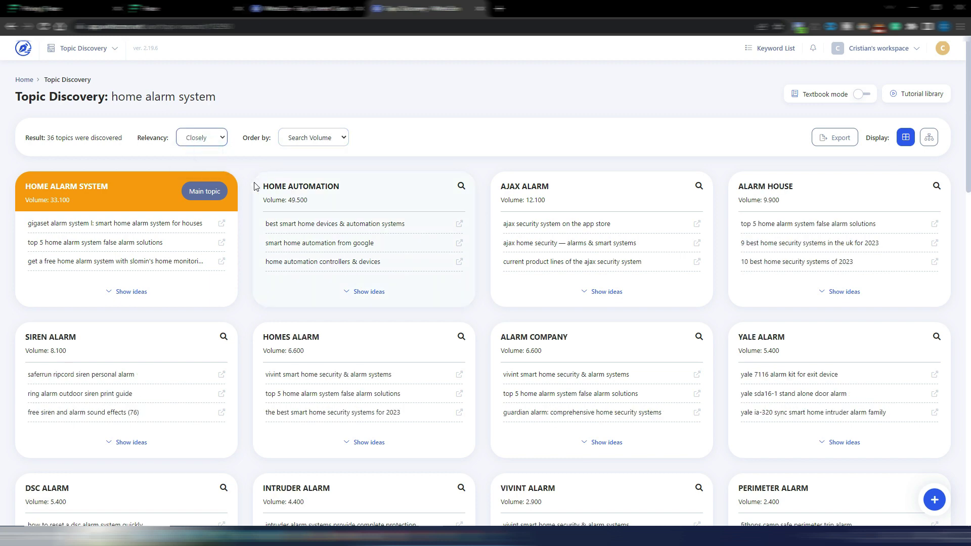
{"action": "scroll", "coordinate": [255, 187], "scroll_direction": "down", "scroll_amount": 10}
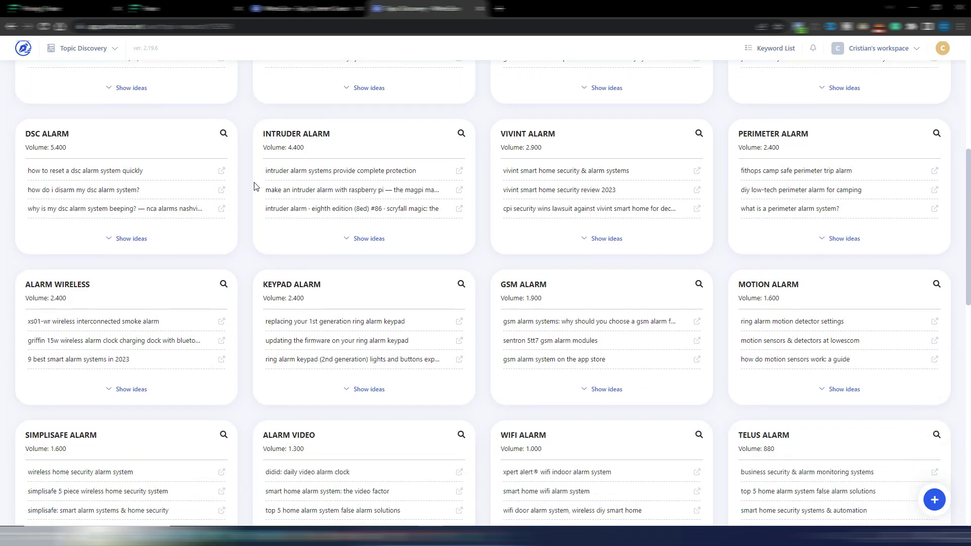
{"action": "scroll", "coordinate": [254, 187], "scroll_direction": "down", "scroll_amount": 6}
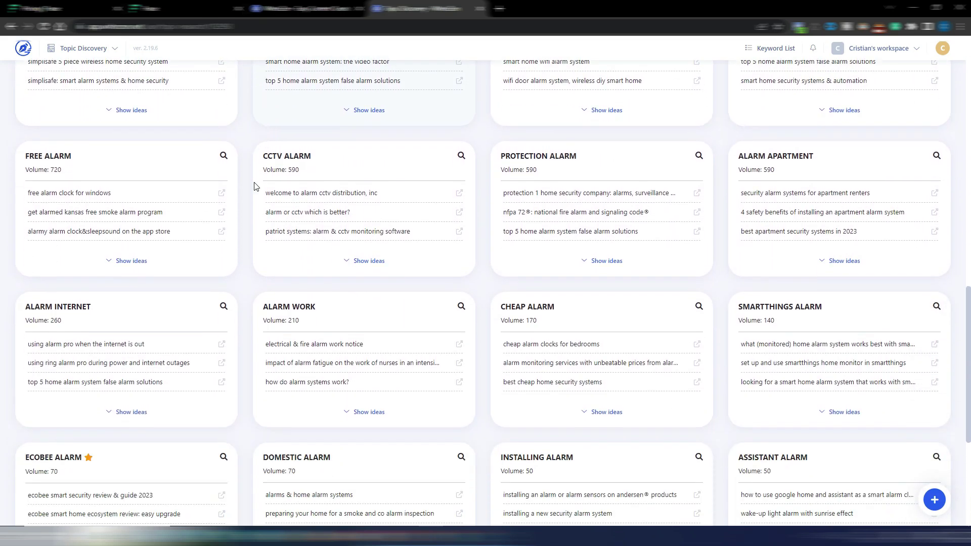
{"action": "scroll", "coordinate": [254, 187], "scroll_direction": "down", "scroll_amount": 5}
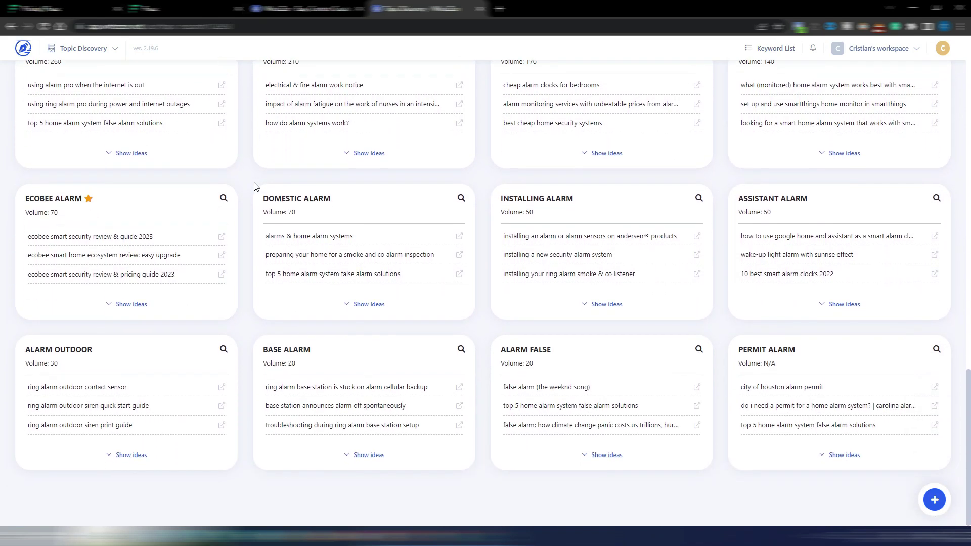
{"action": "scroll", "coordinate": [255, 183], "scroll_direction": "up", "scroll_amount": 20}
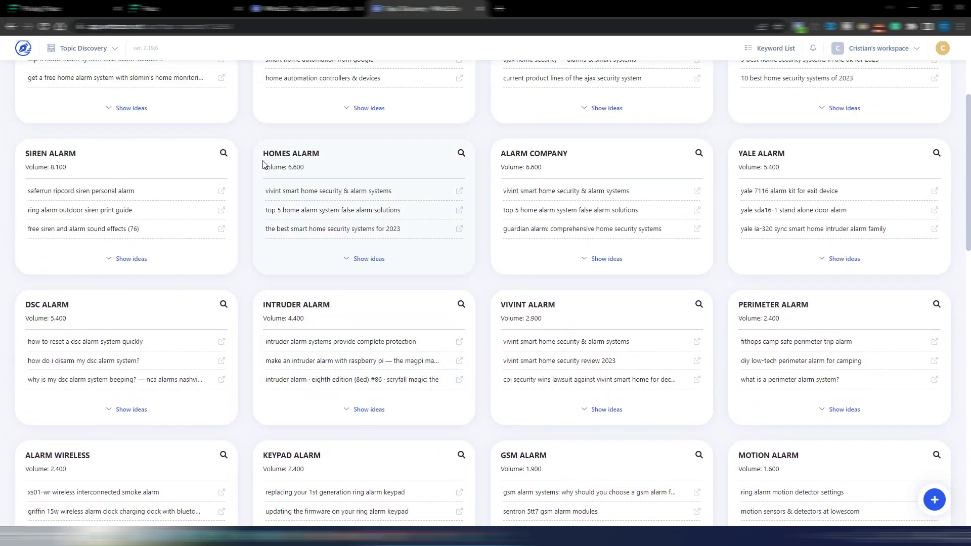
{"action": "scroll", "coordinate": [255, 163], "scroll_direction": "up", "scroll_amount": 2}
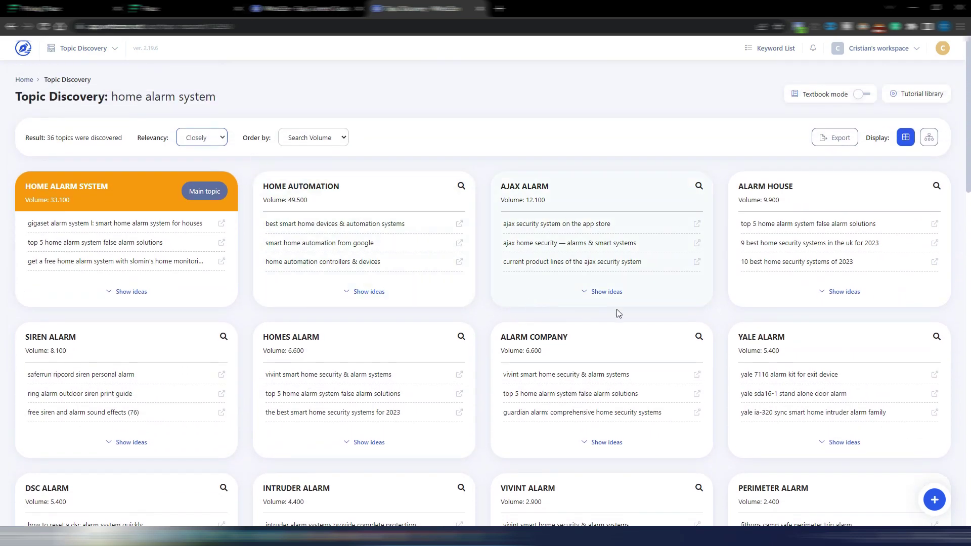
Step: Inspect the source page of the Ajax Alarm headline "ajax security system on the app store", and close the page and the topic's ideas
{"action": "left_click", "coordinate": [601, 293]}
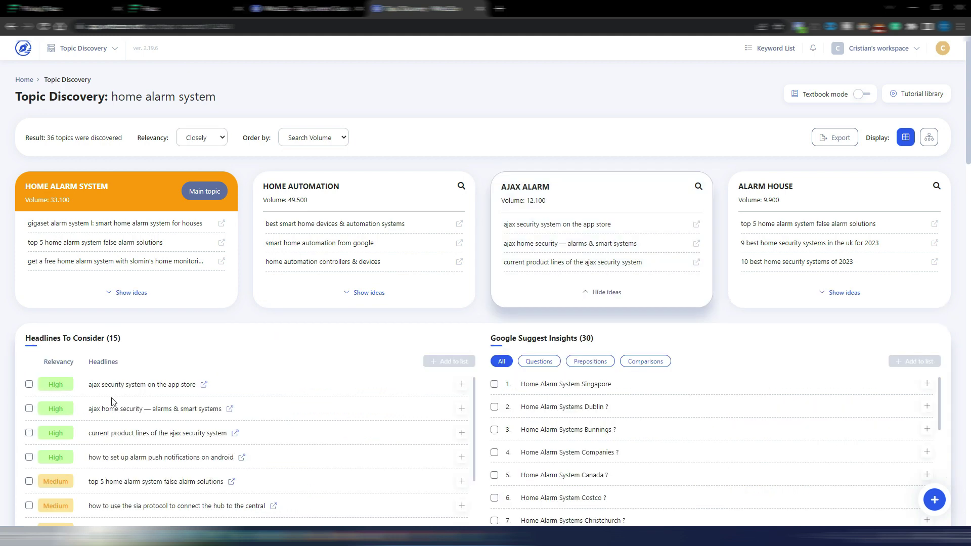
{"action": "left_click", "coordinate": [205, 386]}
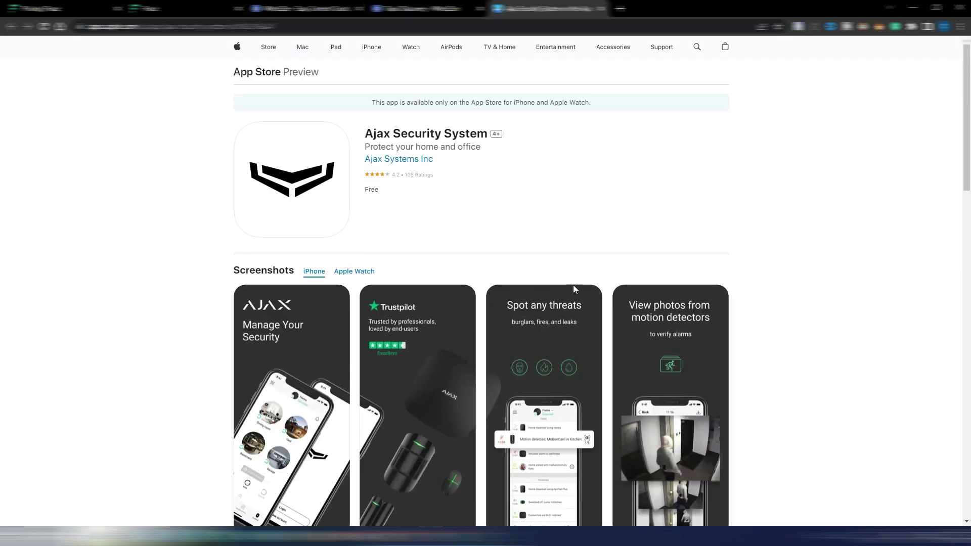
{"action": "scroll", "coordinate": [614, 223], "scroll_direction": "down", "scroll_amount": 15}
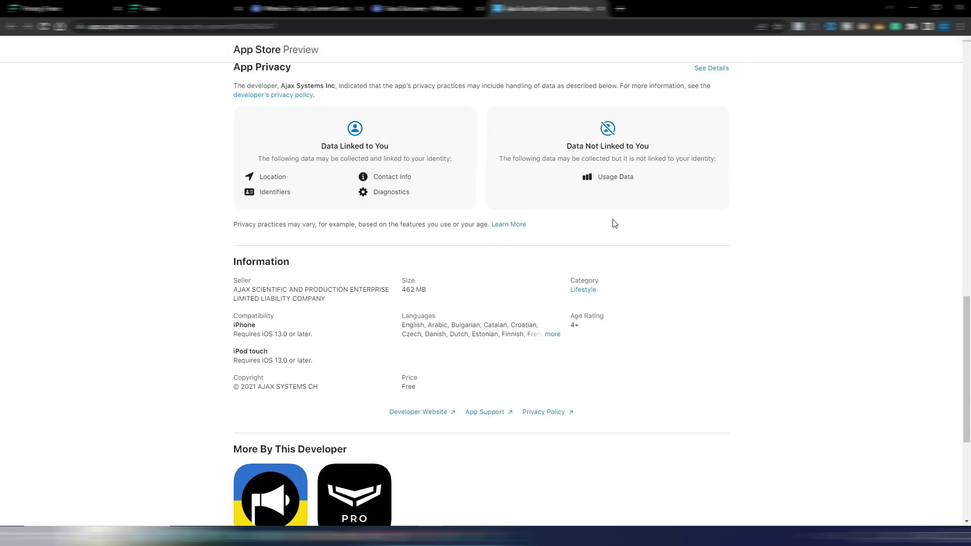
{"action": "scroll", "coordinate": [615, 224], "scroll_direction": "up", "scroll_amount": 15}
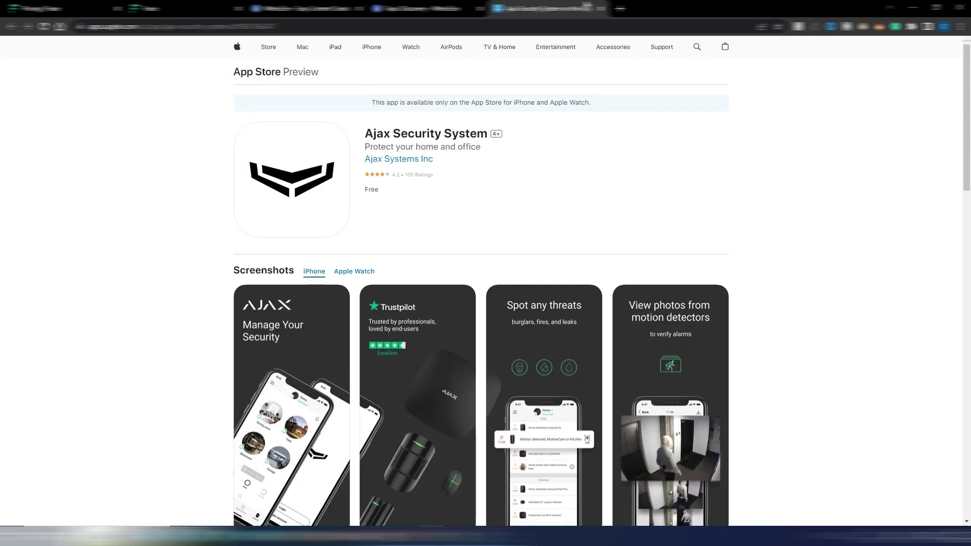
{"action": "key", "text": "ctrl+w"}
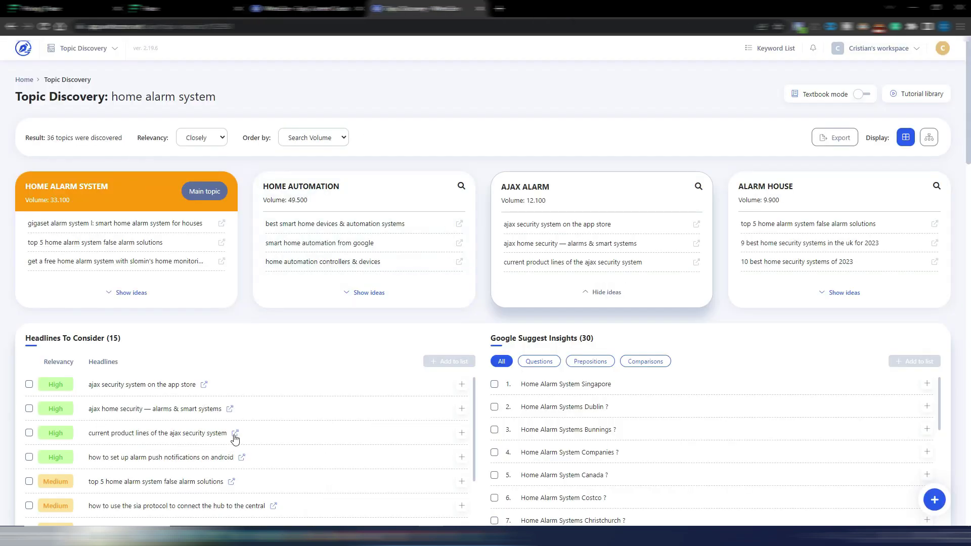
{"action": "left_click", "coordinate": [589, 298]}
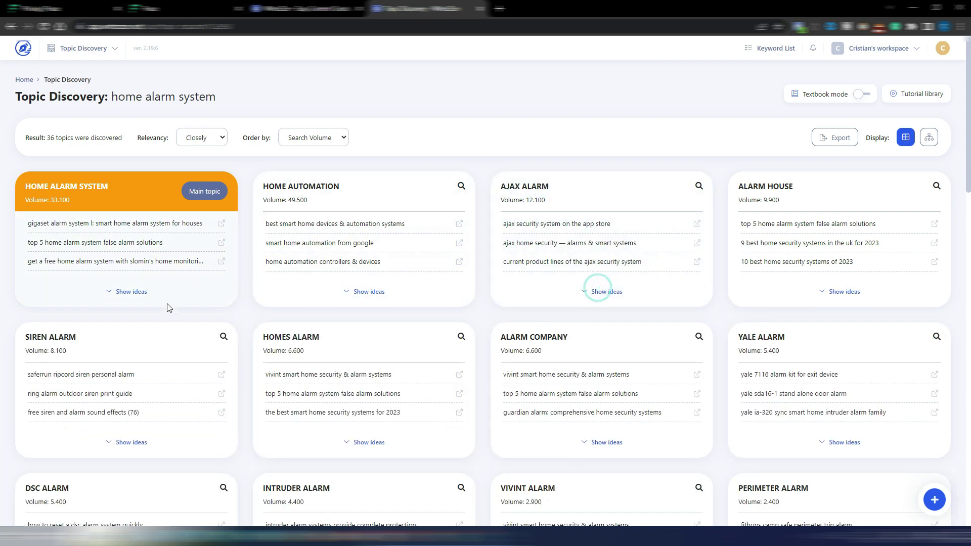
Step: Show the main topic's ideas and check the source article for "top 5 home alarm system false alarm solutions", closing it when done
{"action": "left_click", "coordinate": [126, 292]}
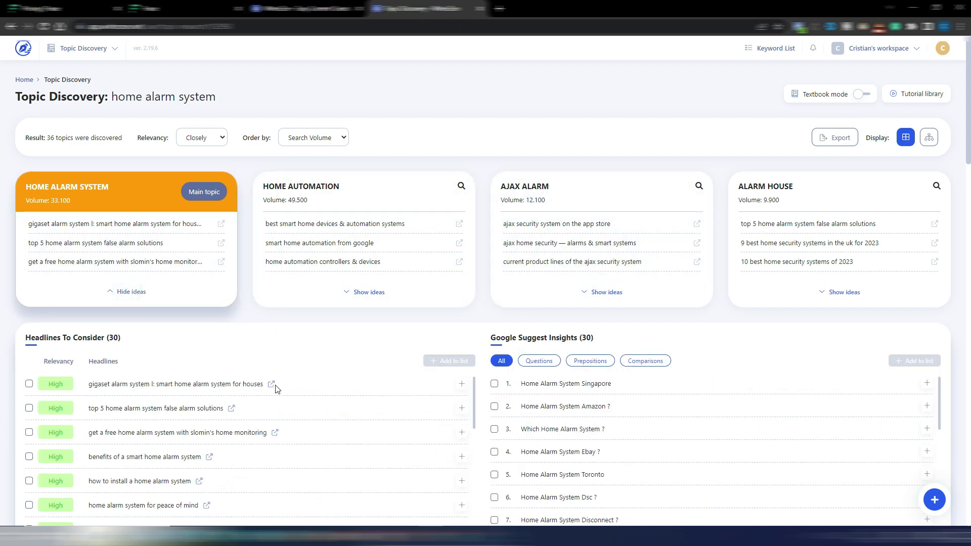
{"action": "left_click", "coordinate": [231, 409]}
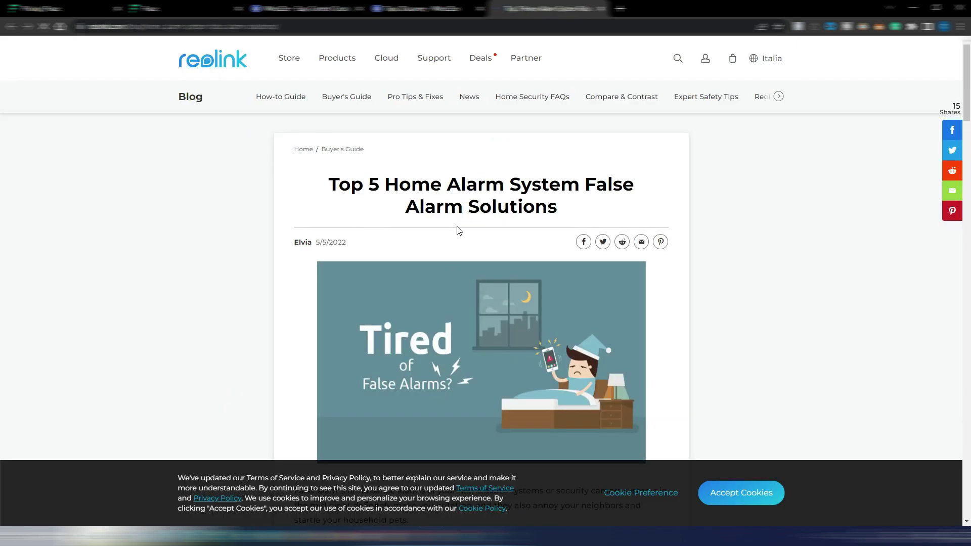
{"action": "scroll", "coordinate": [294, 245], "scroll_direction": "down", "scroll_amount": 6}
{"action": "scroll", "coordinate": [293, 235], "scroll_direction": "up", "scroll_amount": 6}
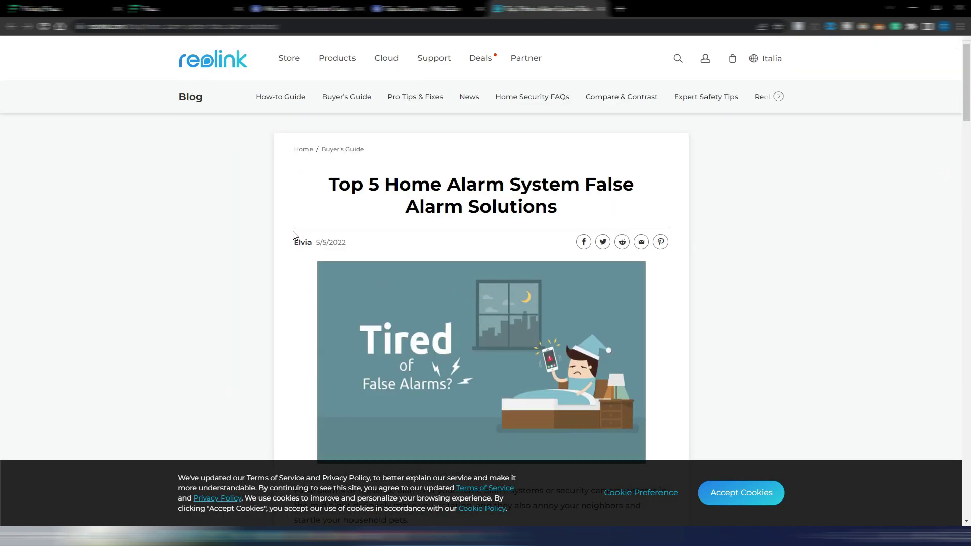
{"action": "scroll", "coordinate": [292, 238], "scroll_direction": "down", "scroll_amount": 1}
{"action": "left_click", "coordinate": [601, 9]}
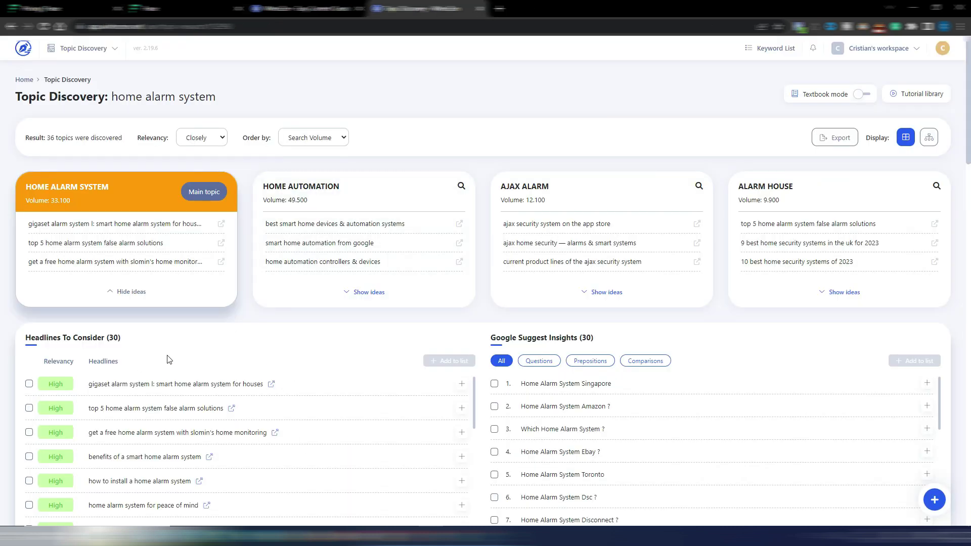
Step: Review the available WriterZen tools and the ideas for several topics, ending with Home Alarm System and the remaining topic cards
{"action": "left_click", "coordinate": [86, 48]}
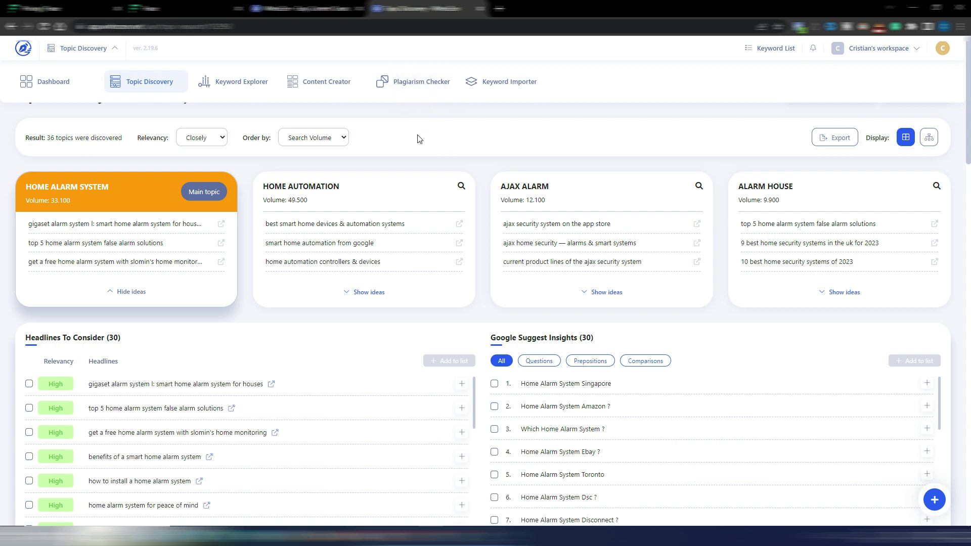
{"action": "left_click", "coordinate": [586, 295]}
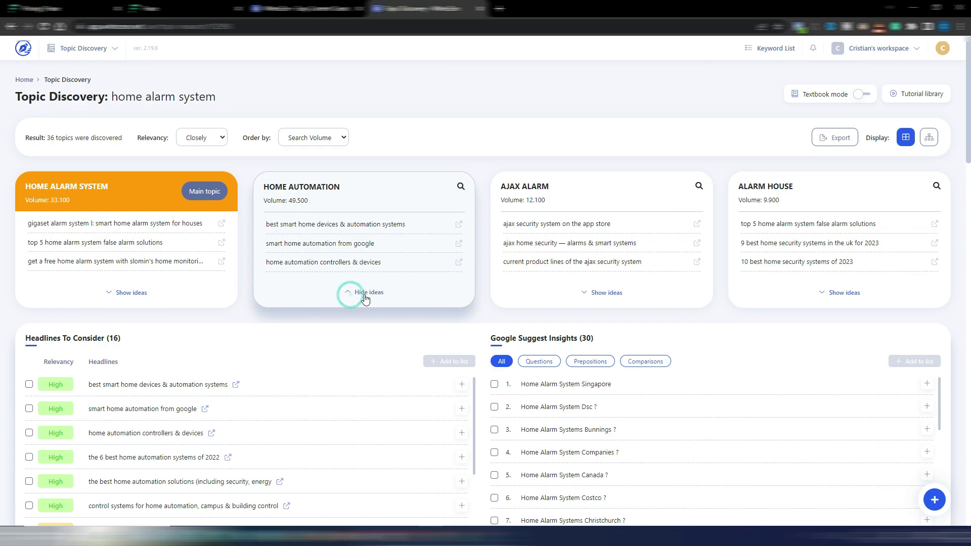
{"action": "left_click", "coordinate": [112, 294]}
{"action": "left_click", "coordinate": [112, 294]}
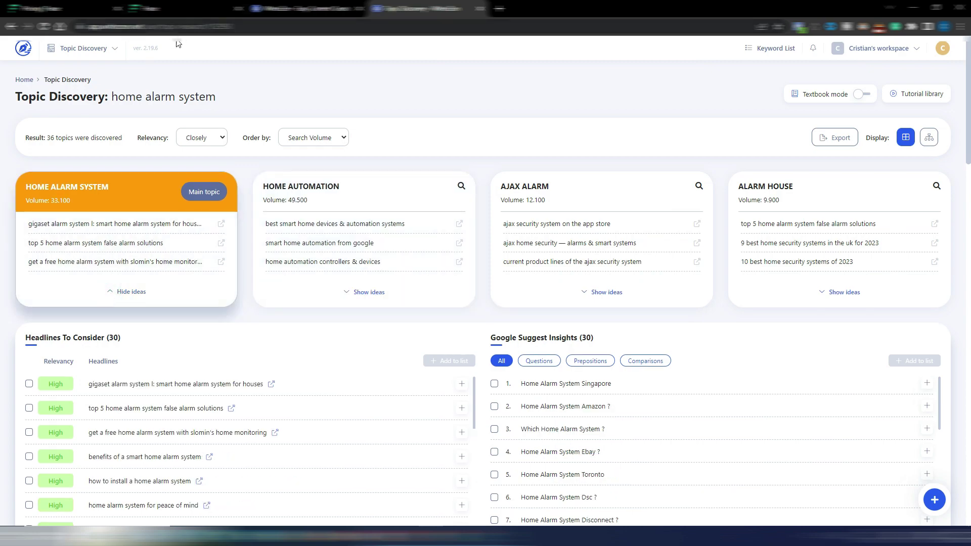
{"action": "scroll", "coordinate": [482, 323], "scroll_direction": "down", "scroll_amount": 4}
{"action": "scroll", "coordinate": [483, 324], "scroll_direction": "down", "scroll_amount": 12}
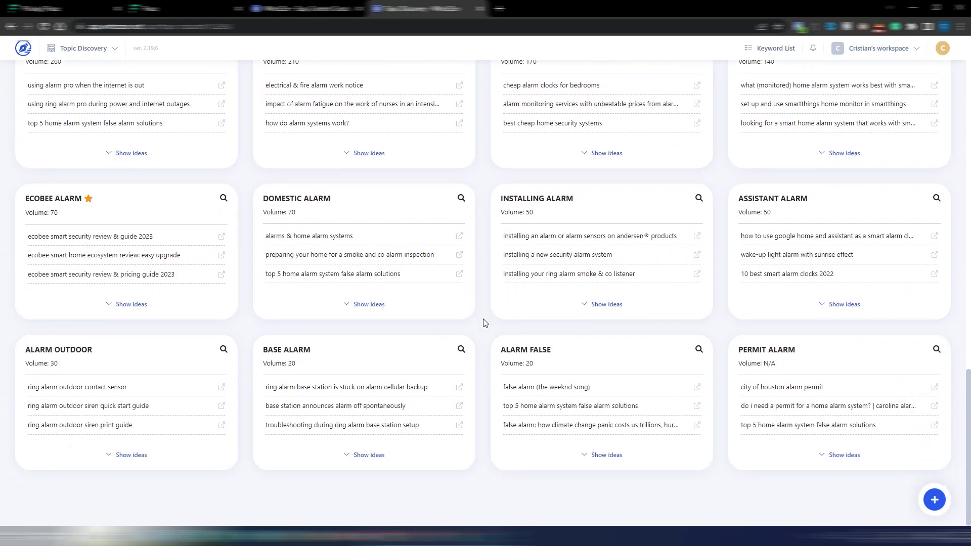
Step: Look back over the topic cards up to the Home Alarm System main topic and show the list of available WriterZen tools
{"action": "scroll", "coordinate": [488, 317], "scroll_direction": "up", "scroll_amount": 15}
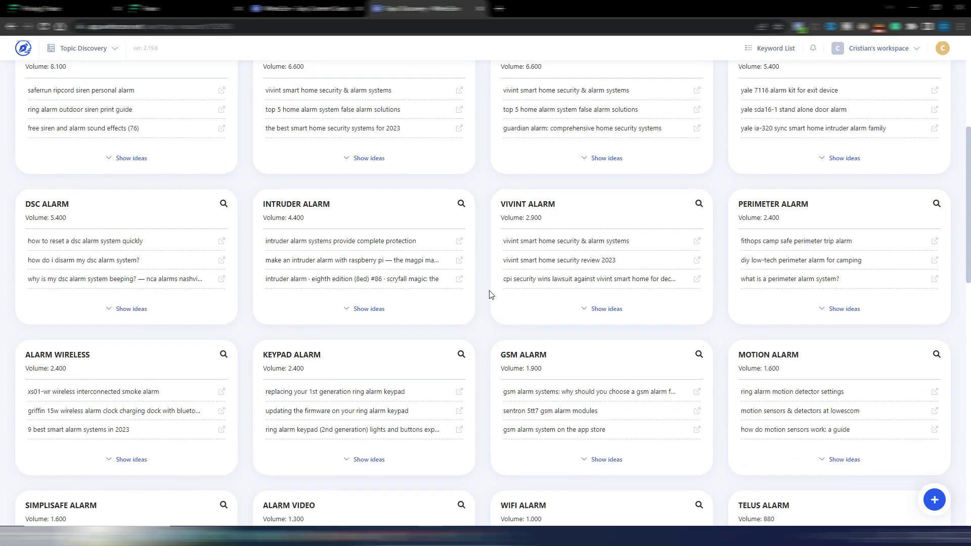
{"action": "scroll", "coordinate": [490, 295], "scroll_direction": "up", "scroll_amount": 5}
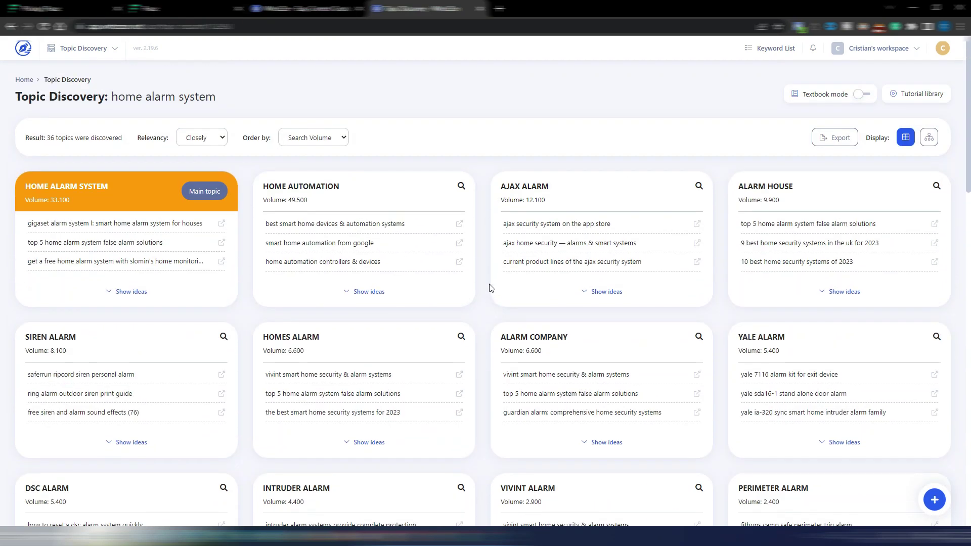
{"action": "left_click", "coordinate": [109, 48]}
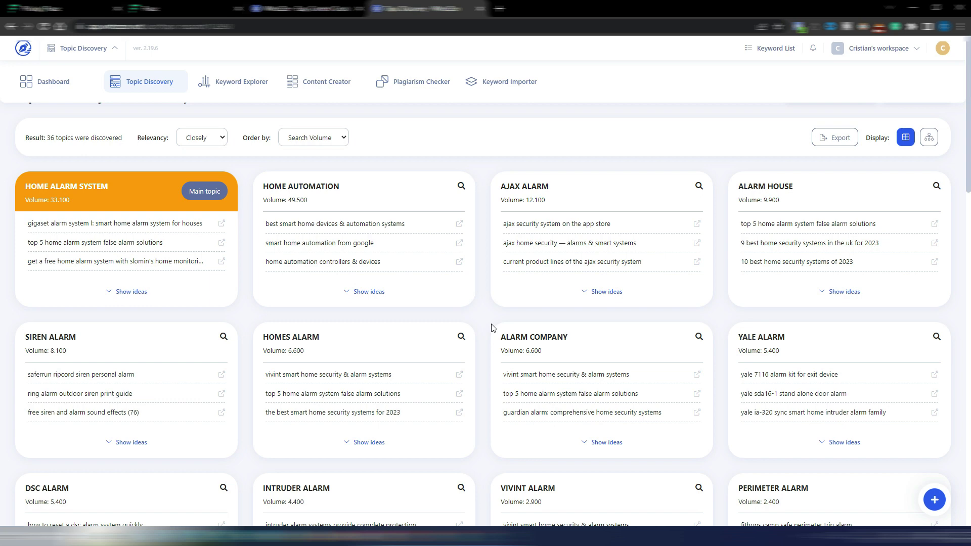
Step: Switch to the WriterZen pricing page and turn off annual payment to show the monthly plan prices
{"action": "key", "text": "ctrl+shift+Tab"}
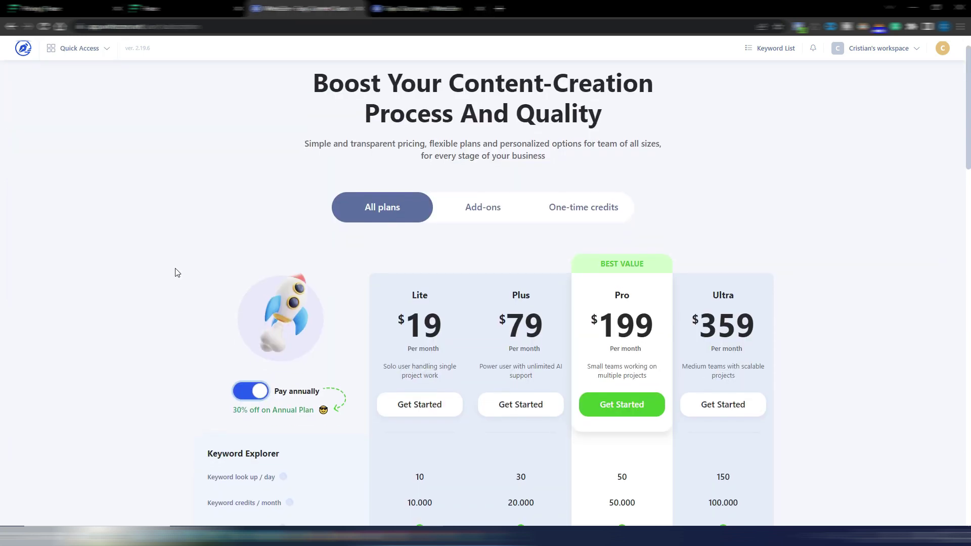
{"action": "scroll", "coordinate": [173, 268], "scroll_direction": "down", "scroll_amount": 4}
{"action": "left_click", "coordinate": [249, 177]}
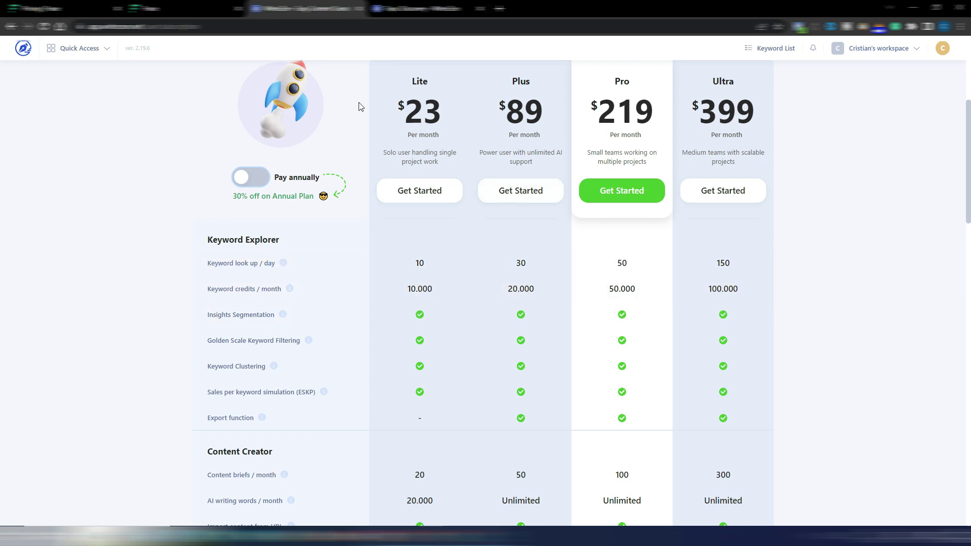
Step: Compare the Lite, Plus, Pro and Ultra monthly prices and their Keyword Explorer, Content Creator, Topic Discovery and Keyword Importer limits
{"action": "scroll", "coordinate": [319, 289], "scroll_direction": "down", "scroll_amount": 3}
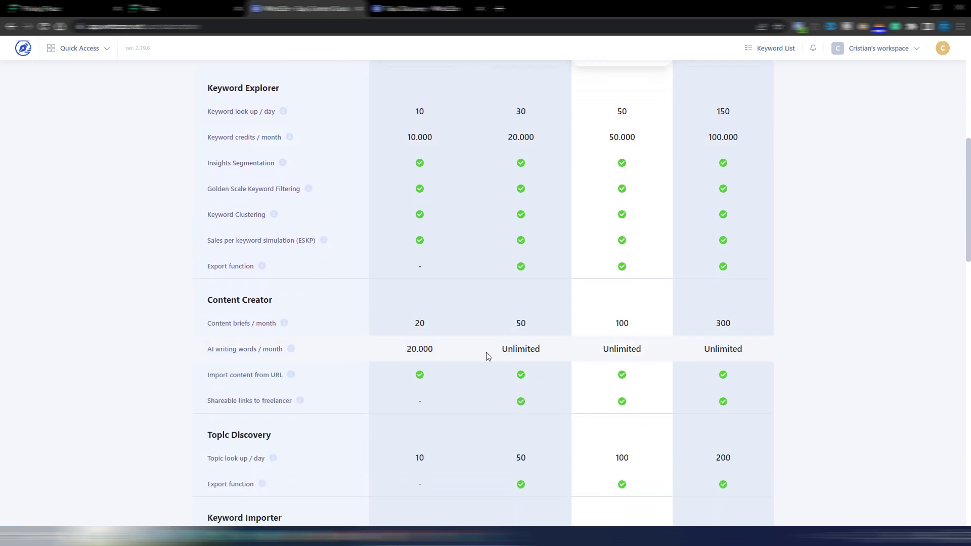
{"action": "scroll", "coordinate": [523, 350], "scroll_direction": "up", "scroll_amount": 4}
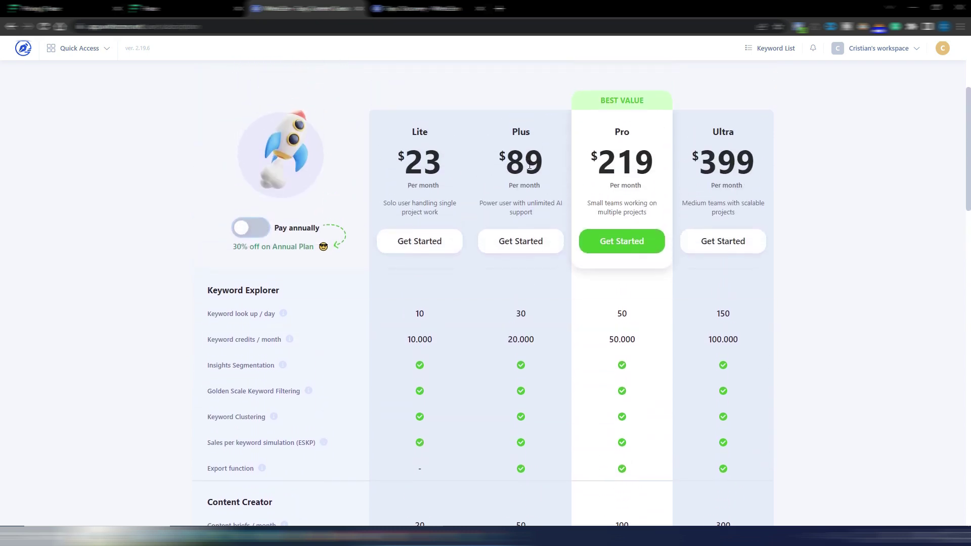
{"action": "scroll", "coordinate": [781, 314], "scroll_direction": "down", "scroll_amount": 8}
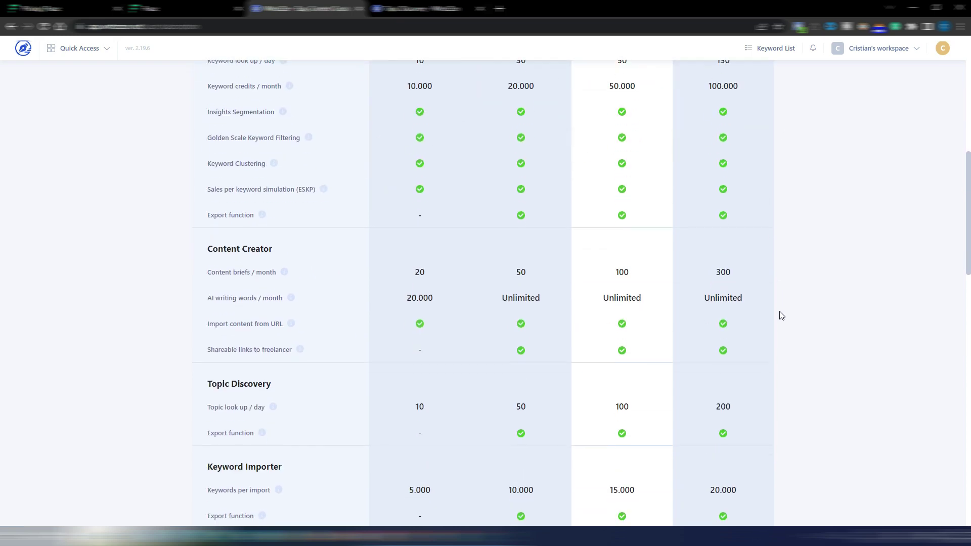
{"action": "scroll", "coordinate": [764, 300], "scroll_direction": "up", "scroll_amount": 13}
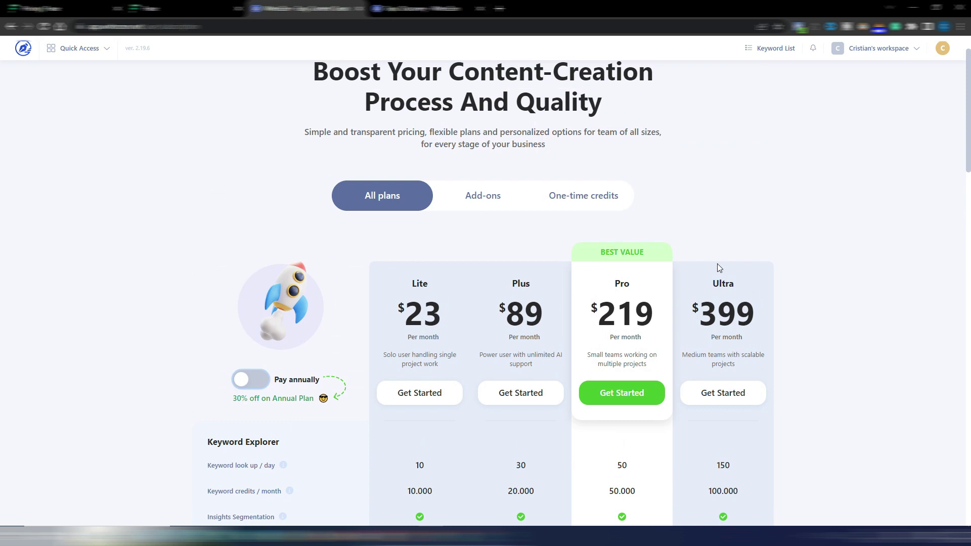
{"action": "scroll", "coordinate": [483, 258], "scroll_direction": "down", "scroll_amount": 3}
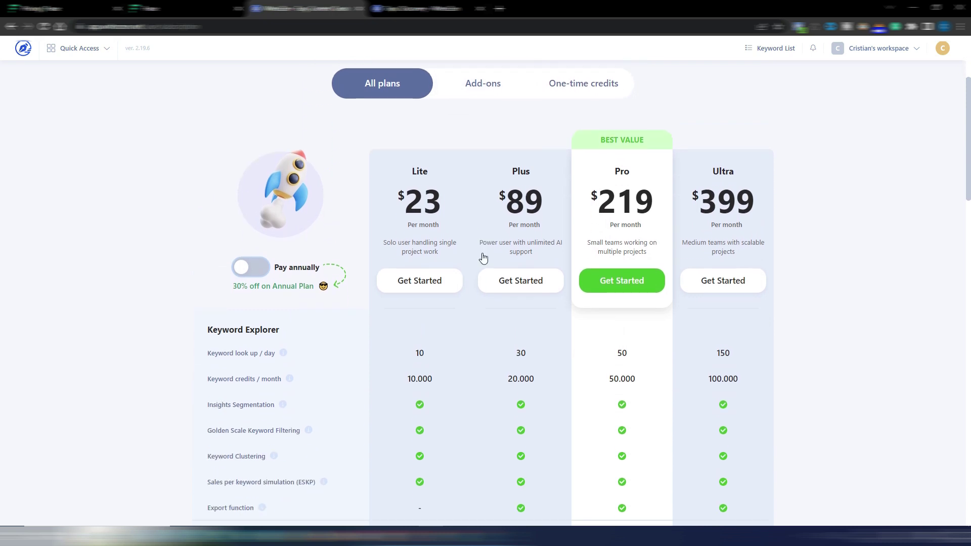
{"action": "scroll", "coordinate": [394, 285], "scroll_direction": "up", "scroll_amount": 4}
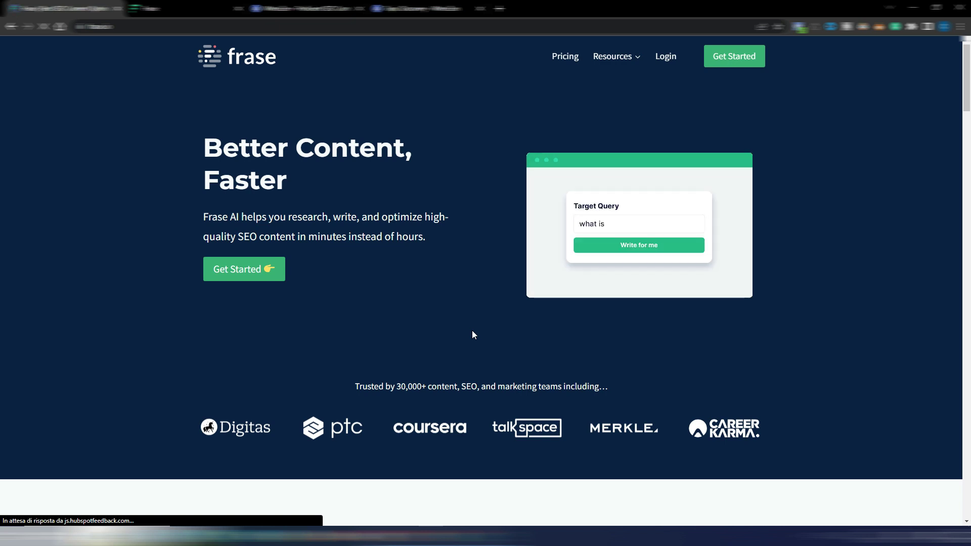
Step: Switch from the Frase homepage to the WriterZen homepage
{"action": "left_click", "coordinate": [304, 8]}
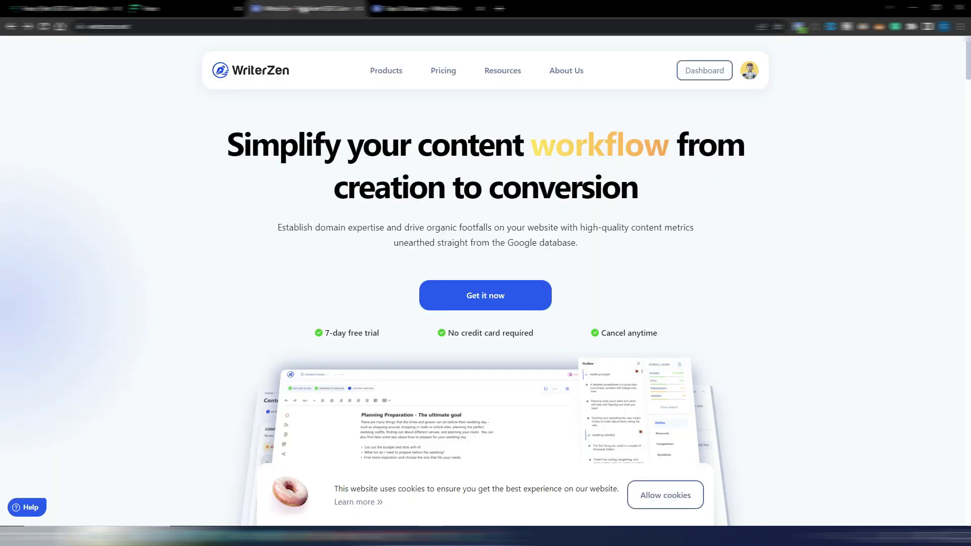